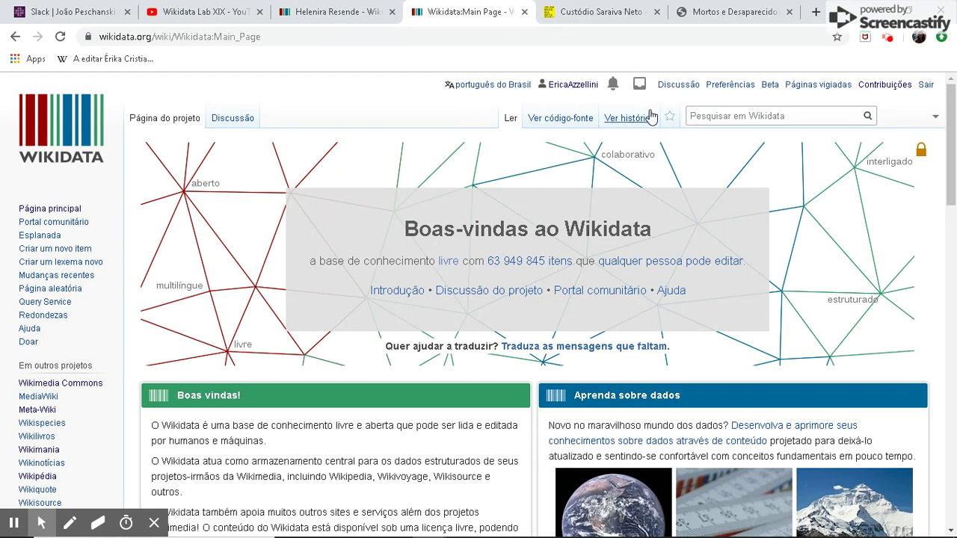
# Search Wikidata for Custódio Saraiva Neto and open the matching item.
pyautogui.click(709, 117)
pyautogui.write('cust')
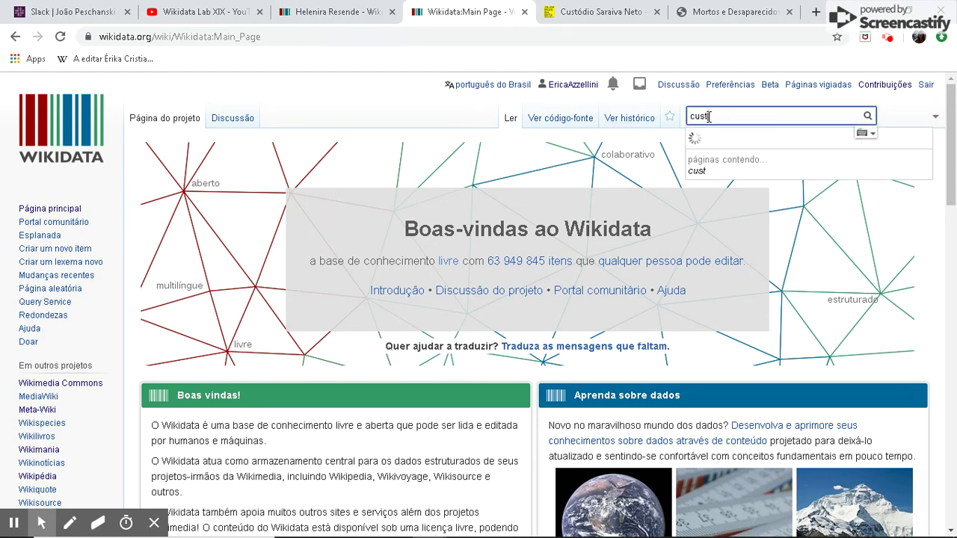
pyautogui.write('ódio saraiva neto')
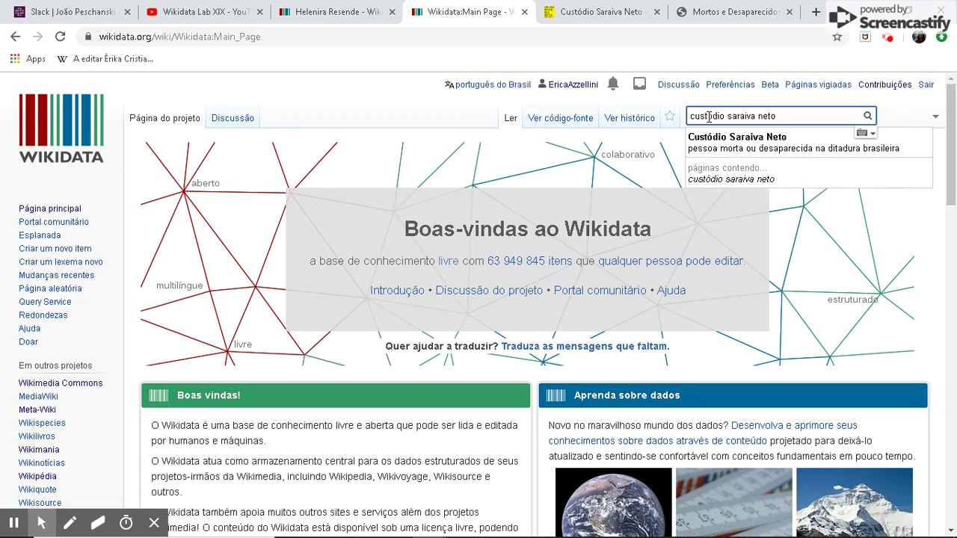
pyautogui.press('Down')
pyautogui.press('Return')
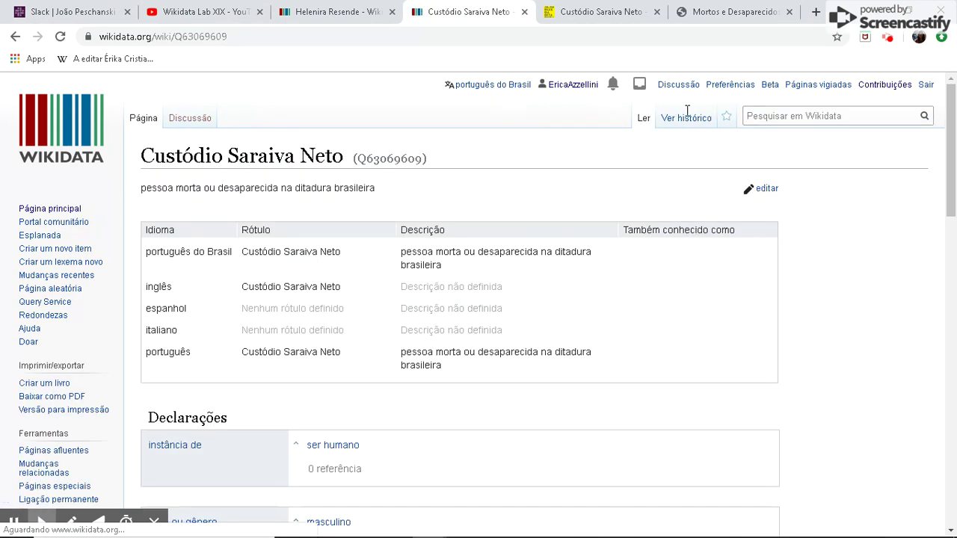
# Review the item's existing statements and compare them with the biographical data on the Memórias da Ditadura and Desaparecidos Políticos pages.
pyautogui.scroll(-2, 508, 198)
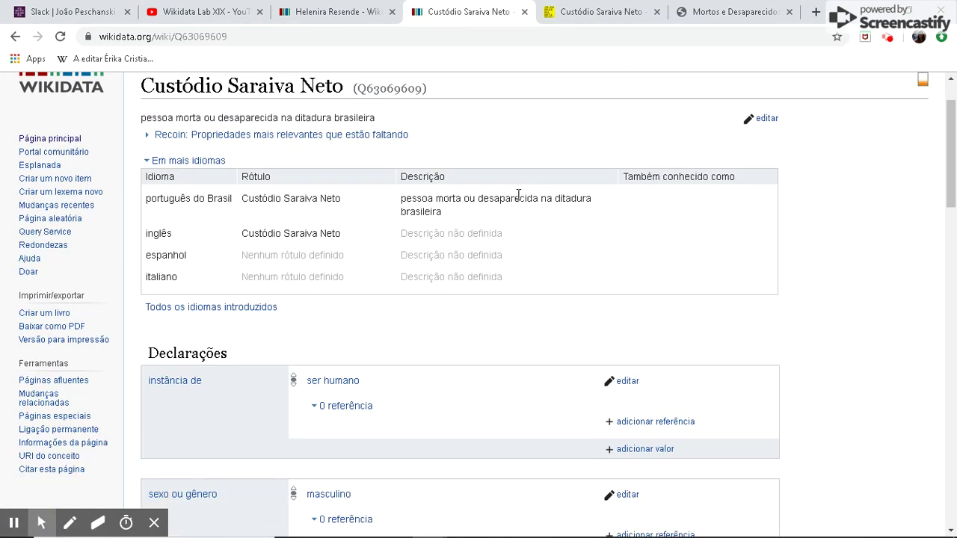
pyautogui.scroll(-6, 518, 196)
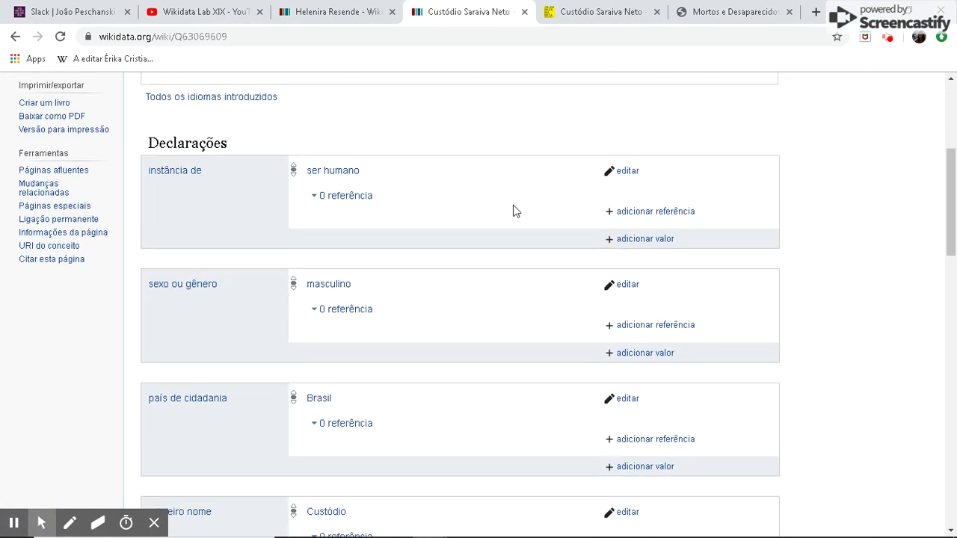
pyautogui.scroll(-2, 514, 206)
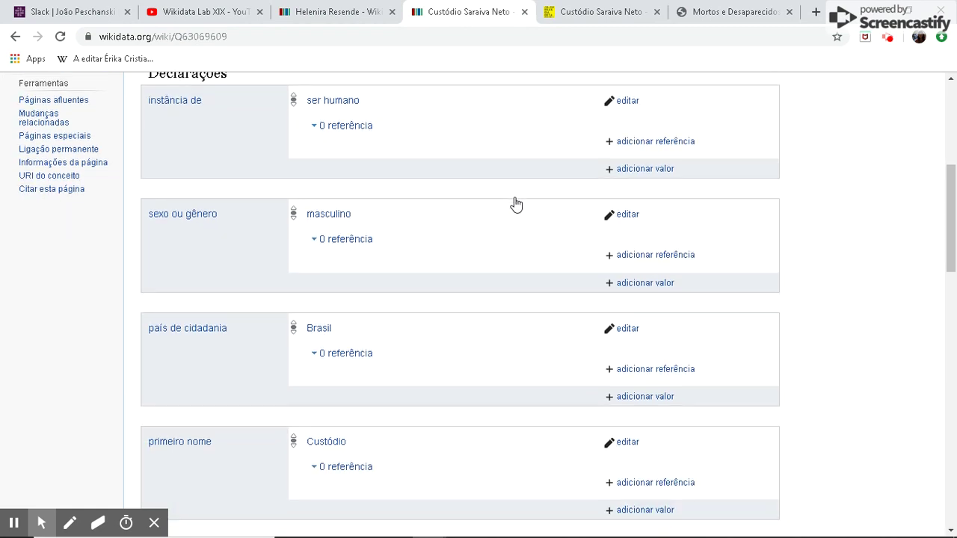
pyautogui.scroll(-4, 495, 194)
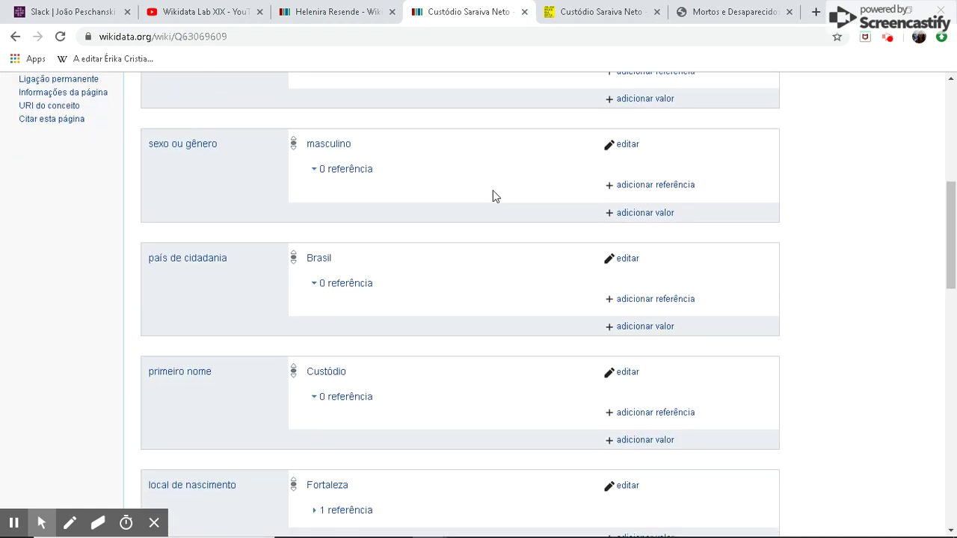
pyautogui.scroll(-5, 493, 196)
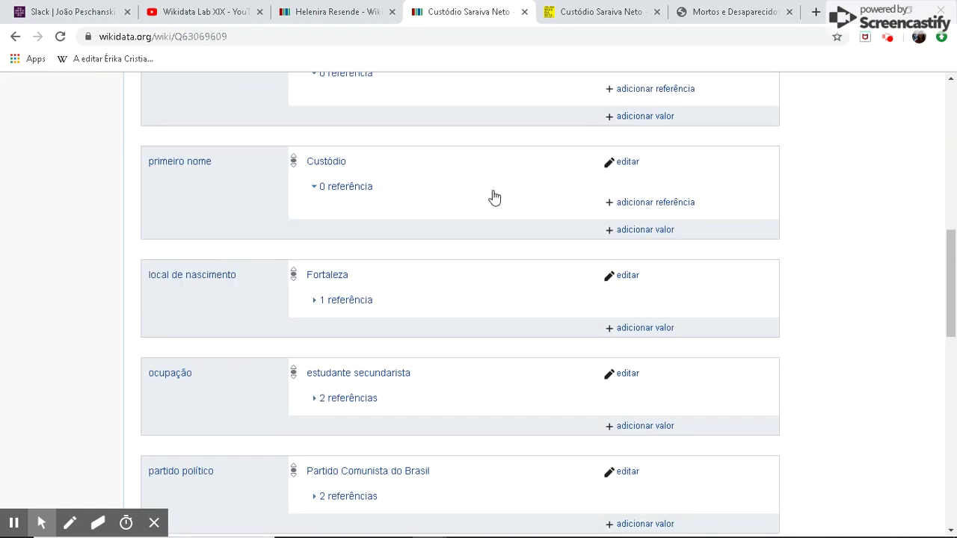
pyautogui.scroll(-2, 494, 198)
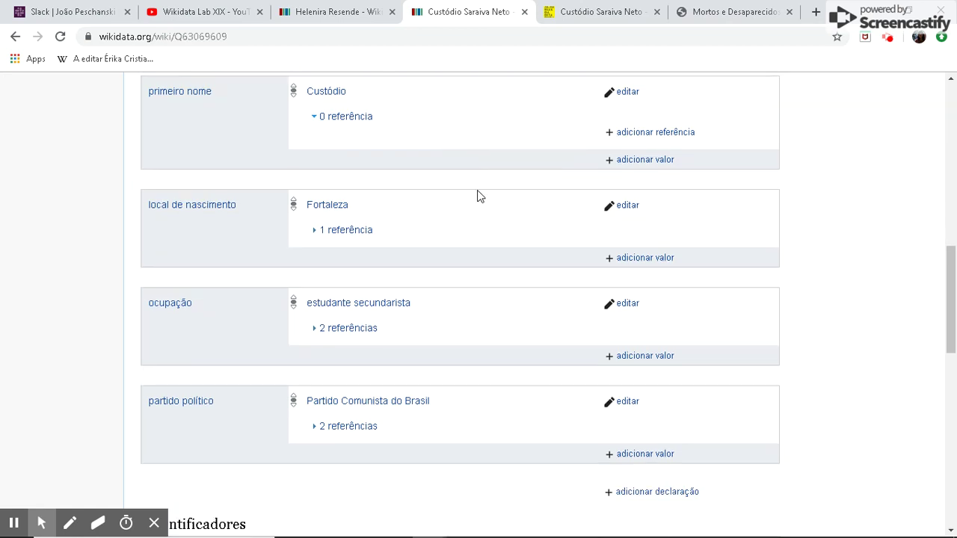
pyautogui.click(559, 19)
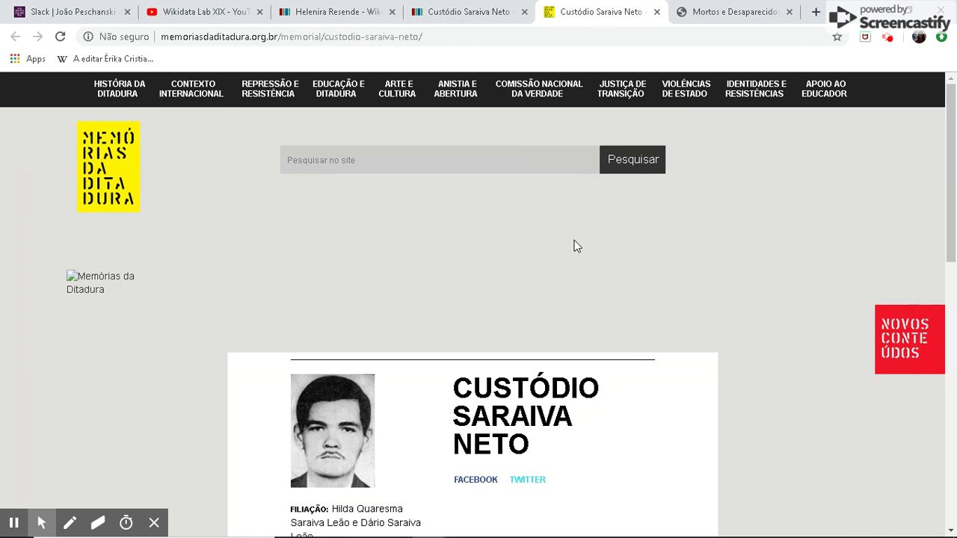
pyautogui.scroll(-2, 568, 238)
pyautogui.click(727, 9)
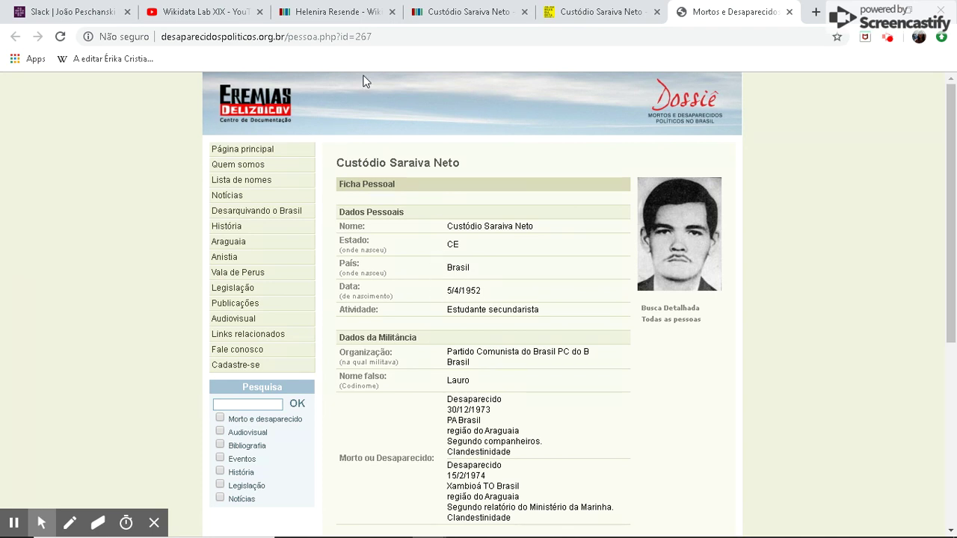
# Copy the Desaparecidos Políticos page's URL and add a new statement with the property "data de nascimento" to the Wikidata item.
pyautogui.click(358, 41)
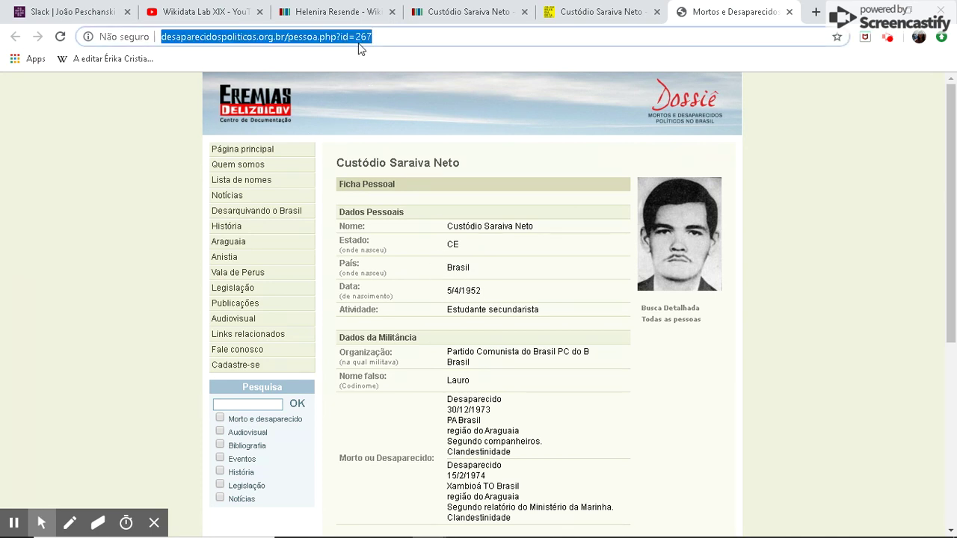
pyautogui.click(440, 18)
pyautogui.scroll(-1, 524, 224)
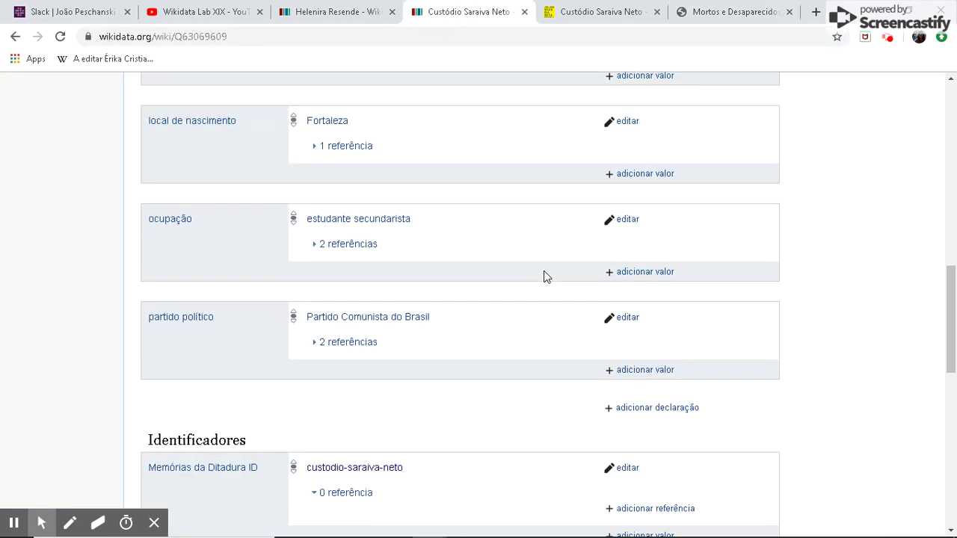
pyautogui.scroll(-2, 544, 277)
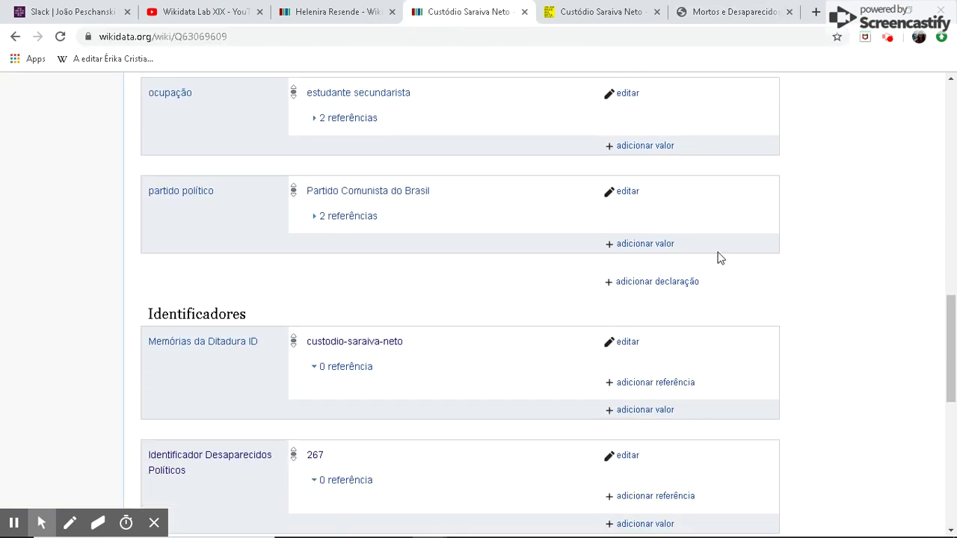
pyautogui.click(676, 284)
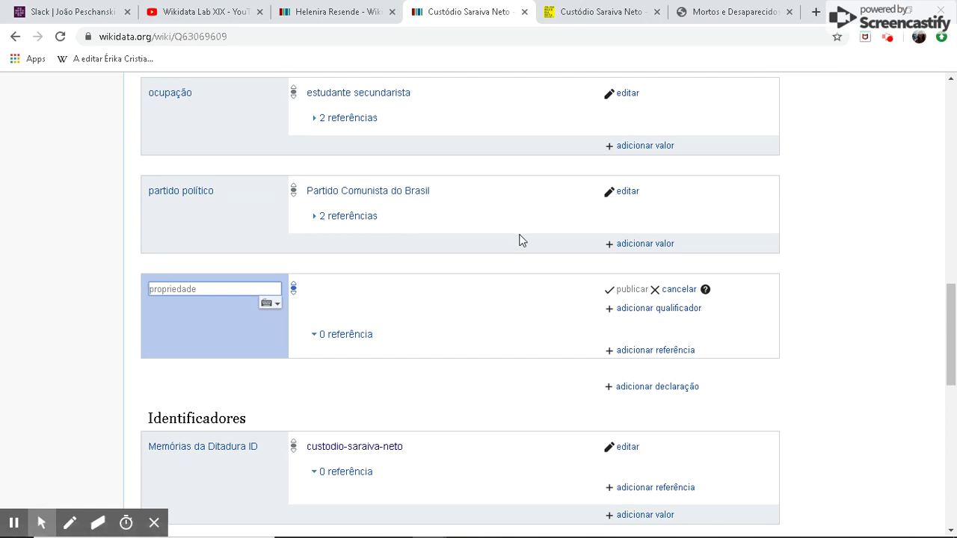
pyautogui.write('data')
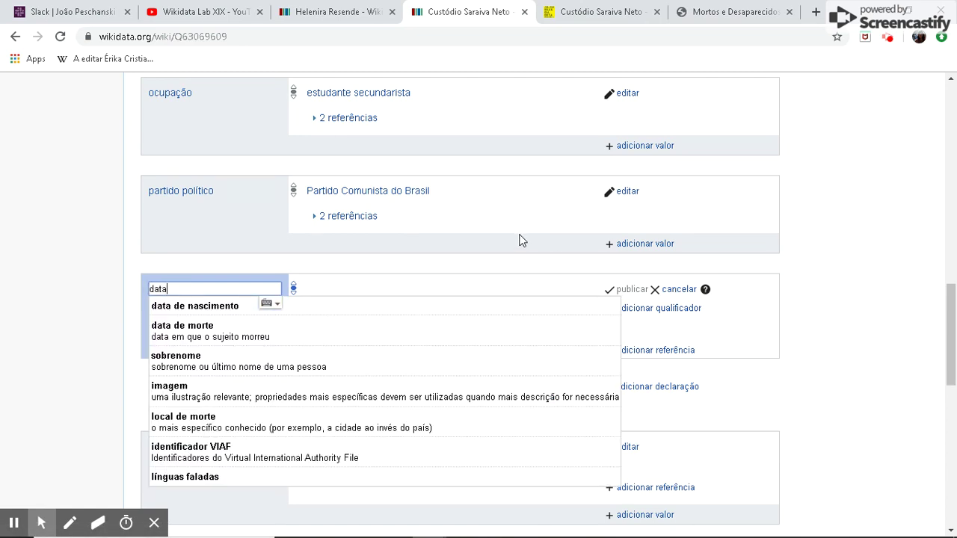
pyautogui.click(207, 306)
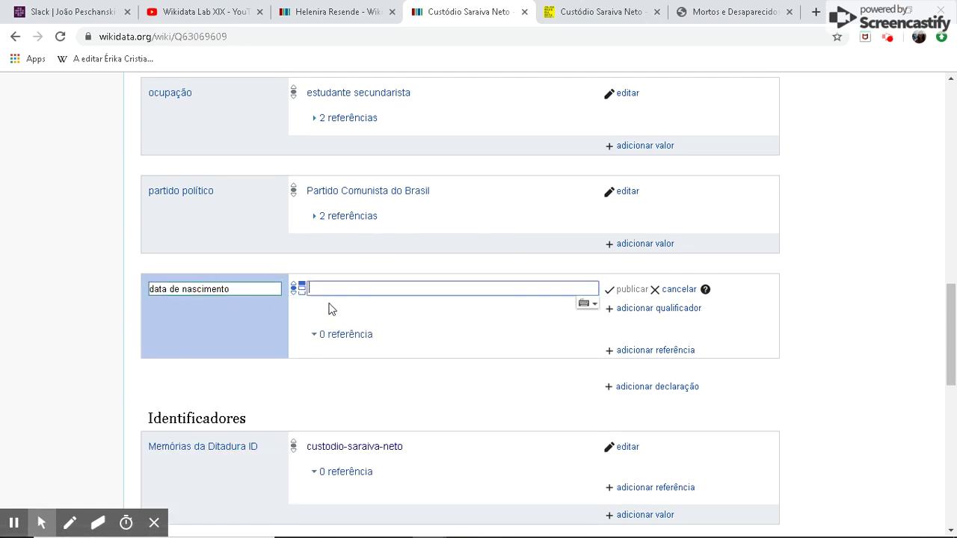
# Fill in the person's date of birth as the statement's value, in month/day/year order.
pyautogui.click(349, 292)
pyautogui.write('05/04')
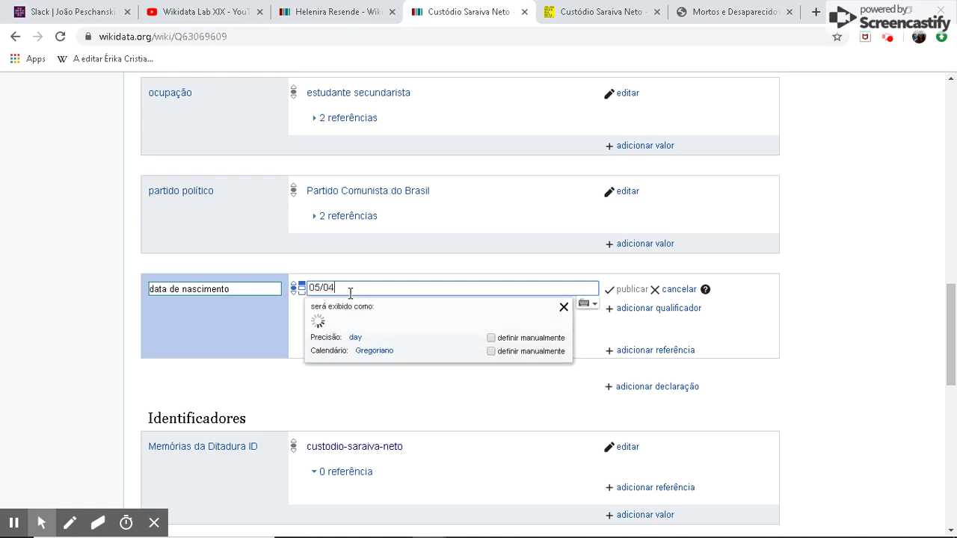
pyautogui.write('/1952')
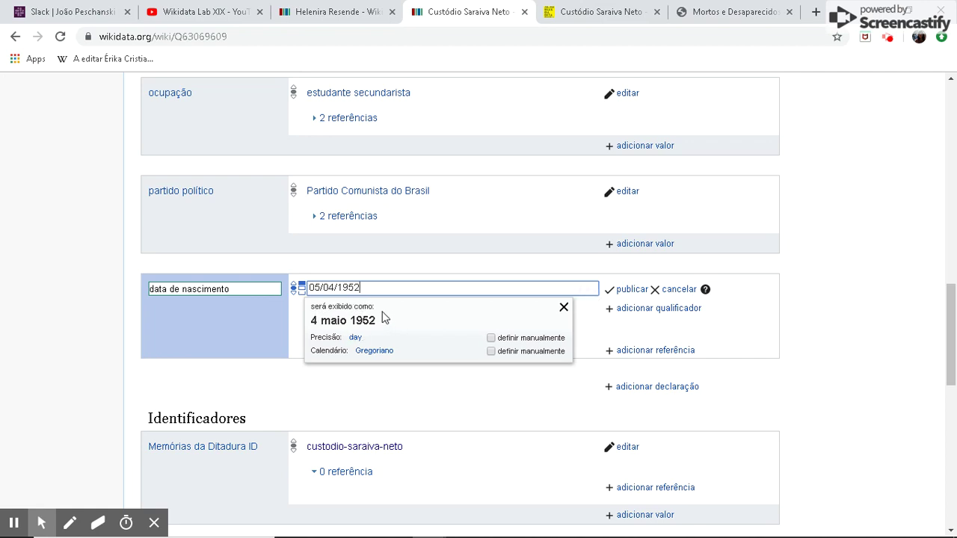
pyautogui.press('Left')
pyautogui.press('BackSpace')
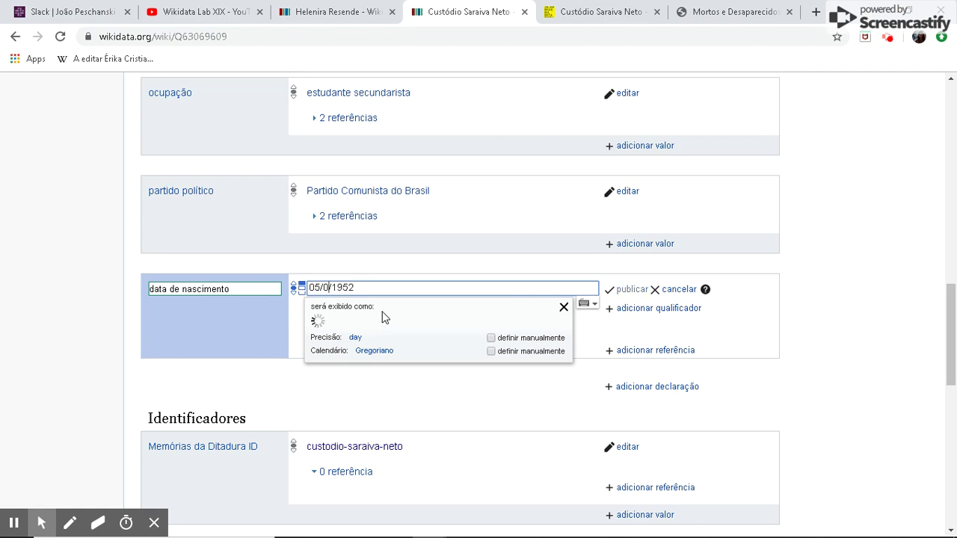
pyautogui.write('5')
pyautogui.press('Left')
pyautogui.press('Left')
pyautogui.press('Left')
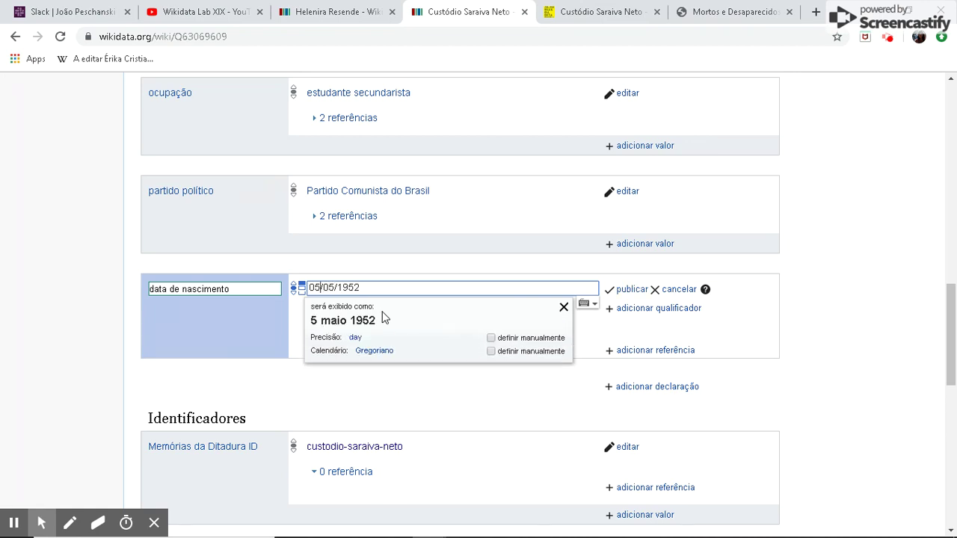
pyautogui.press('BackSpace')
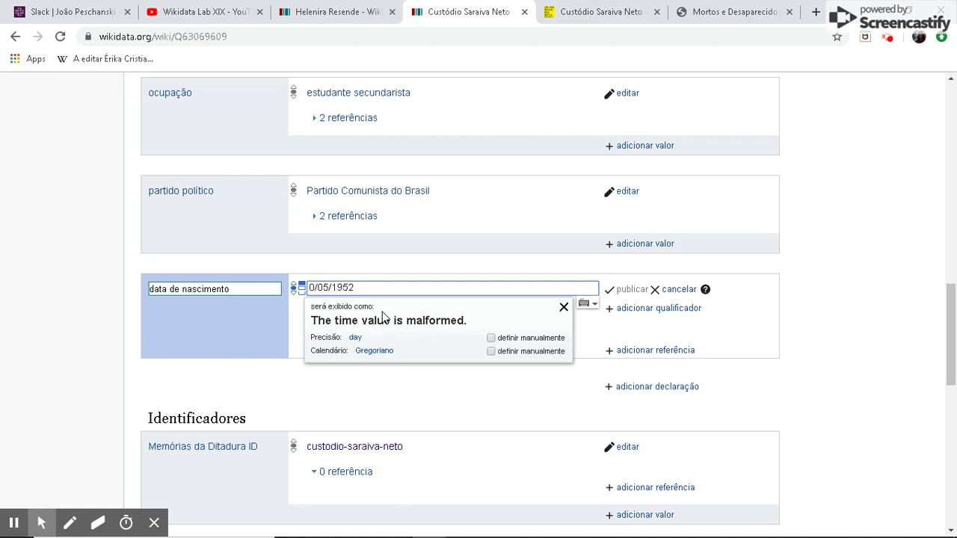
pyautogui.write('4')
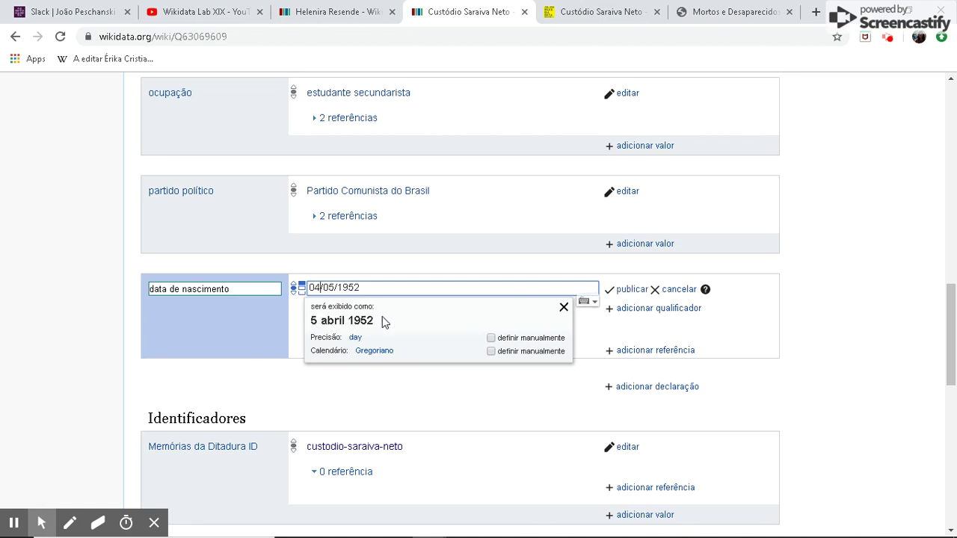
pyautogui.click(630, 329)
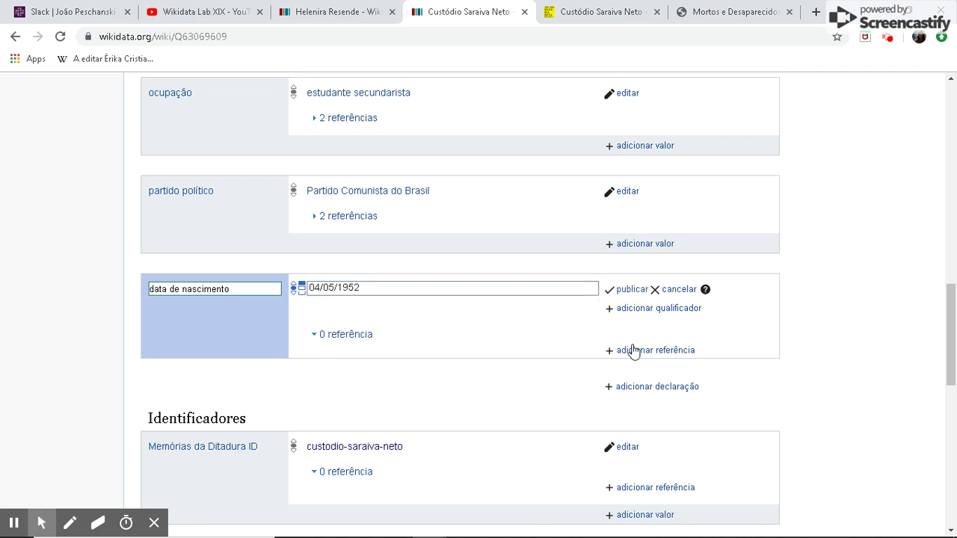
pyautogui.click(632, 350)
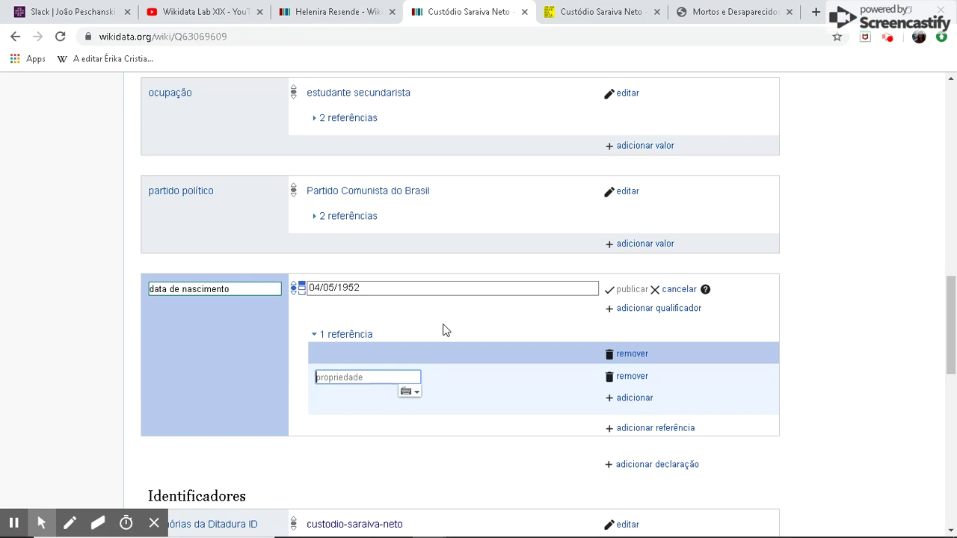
pyautogui.write('url')
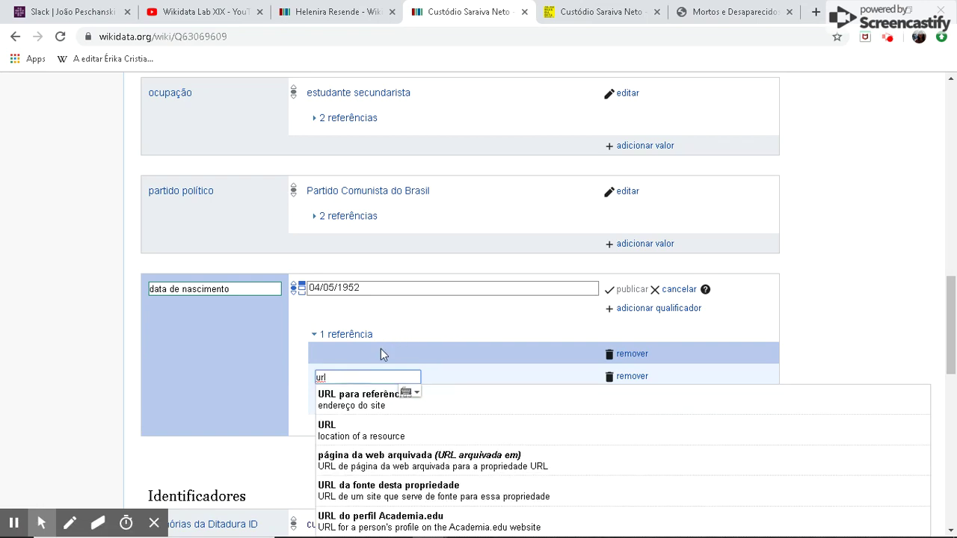
pyautogui.press('Down')
pyautogui.press('Return')
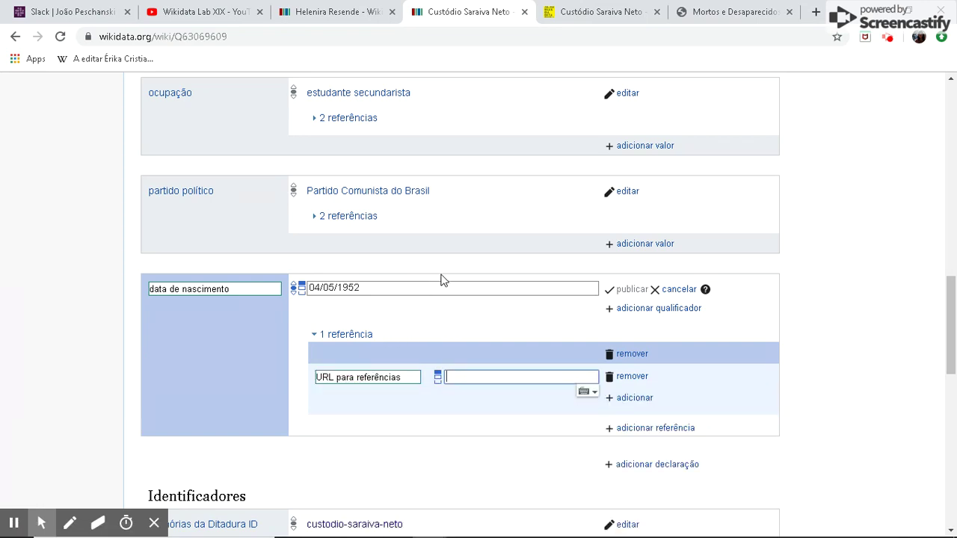
pyautogui.write('http://www.desaparecidospoliticos.org.br/pessoa.php?id=267')
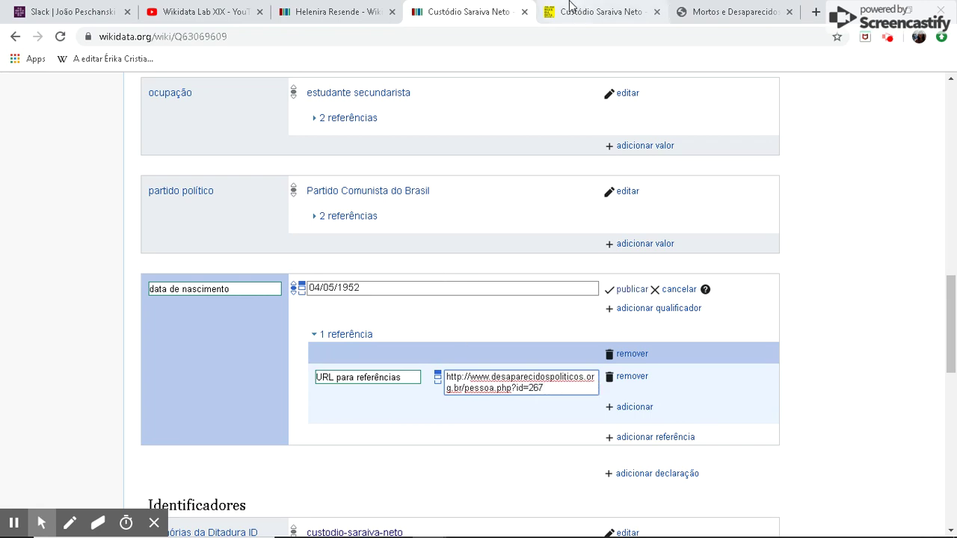
# Copy the URL of the person's Memórias da Ditadura page and return to the Wikidata item.
pyautogui.click(598, 11)
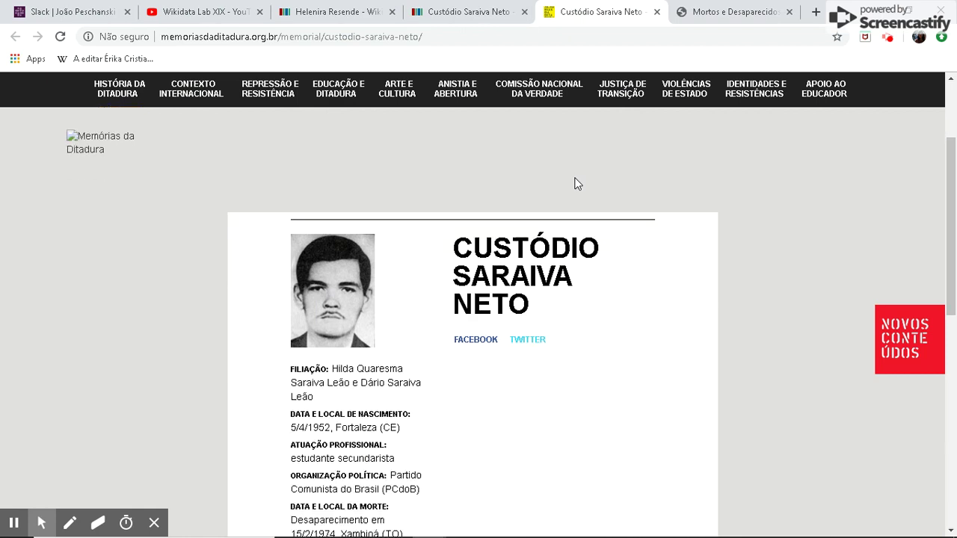
pyautogui.scroll(-1, 578, 184)
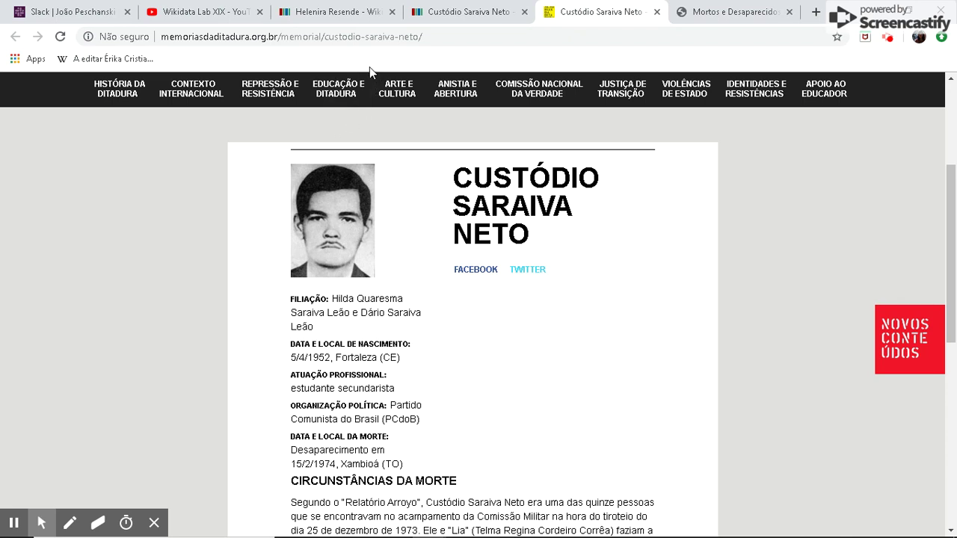
pyautogui.click(367, 37)
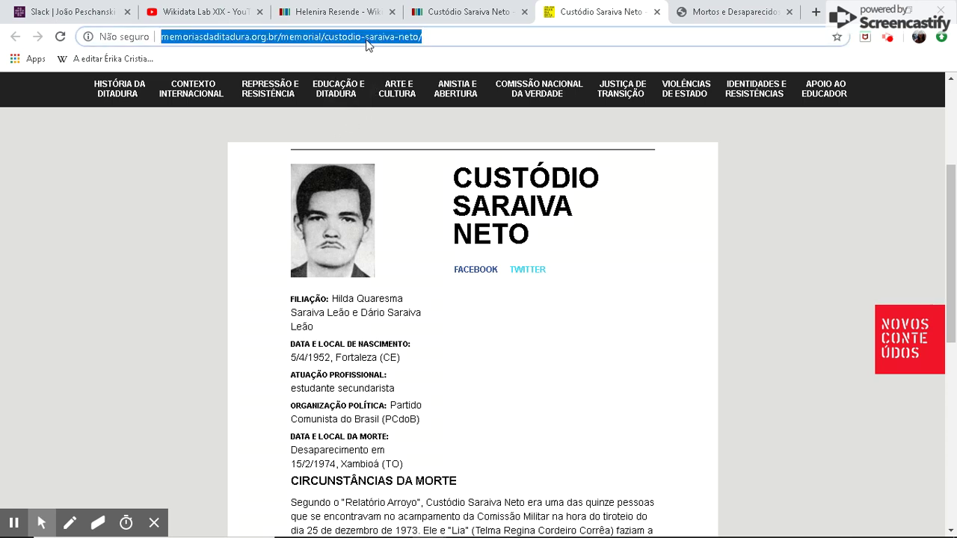
pyautogui.click(449, 12)
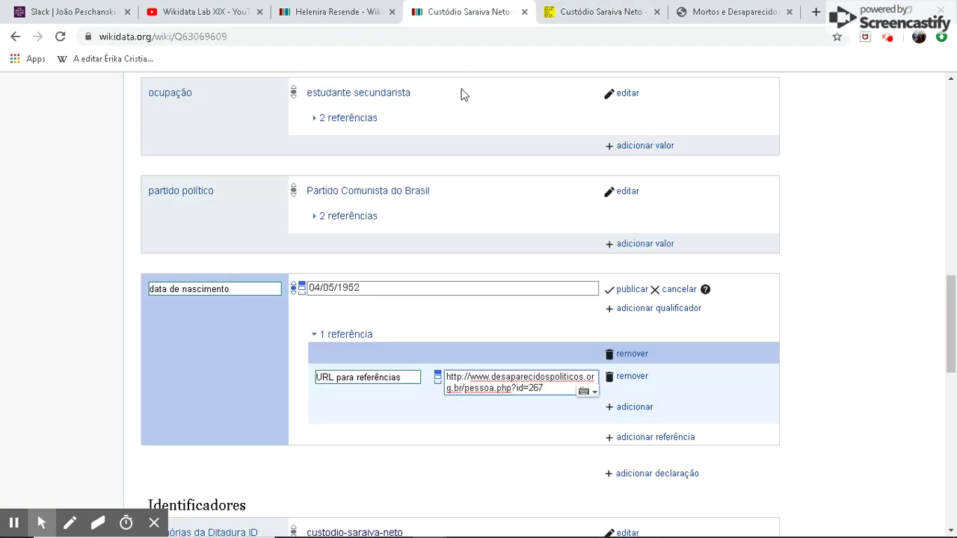
pyautogui.click(665, 443)
pyautogui.write('url')
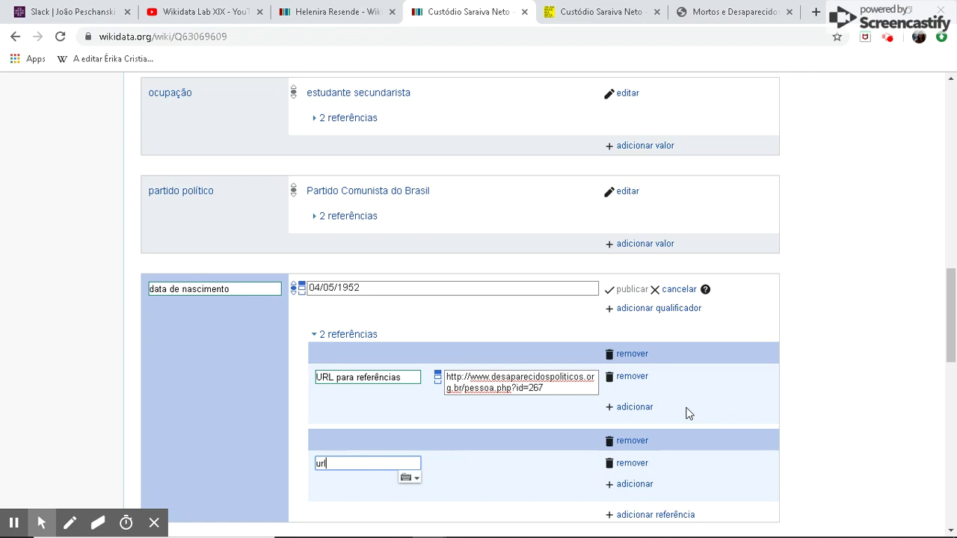
pyautogui.scroll(-1, 378, 390)
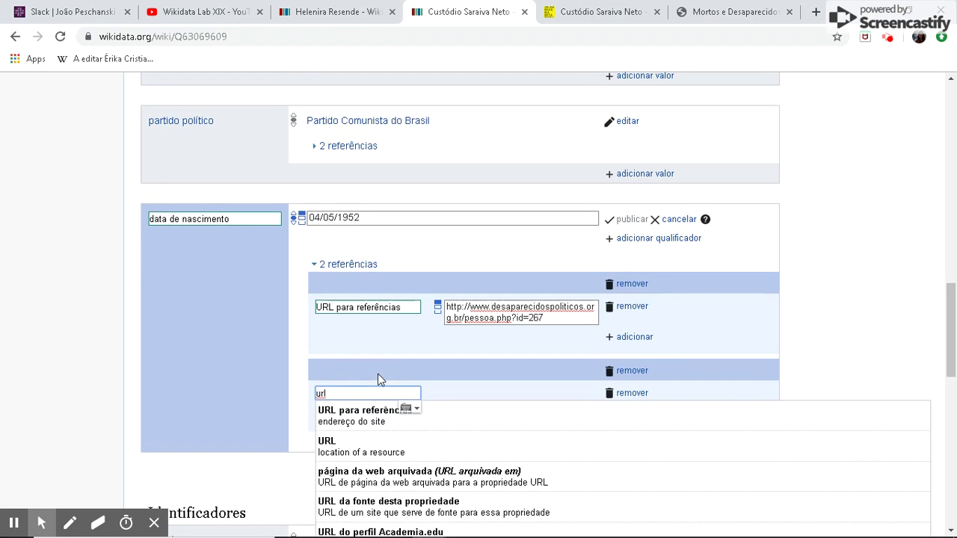
pyautogui.write('rl')
pyautogui.click(372, 418)
pyautogui.write('http://memoriasdaditadura.org.br/memorial/custodio-saraiva-neto/')
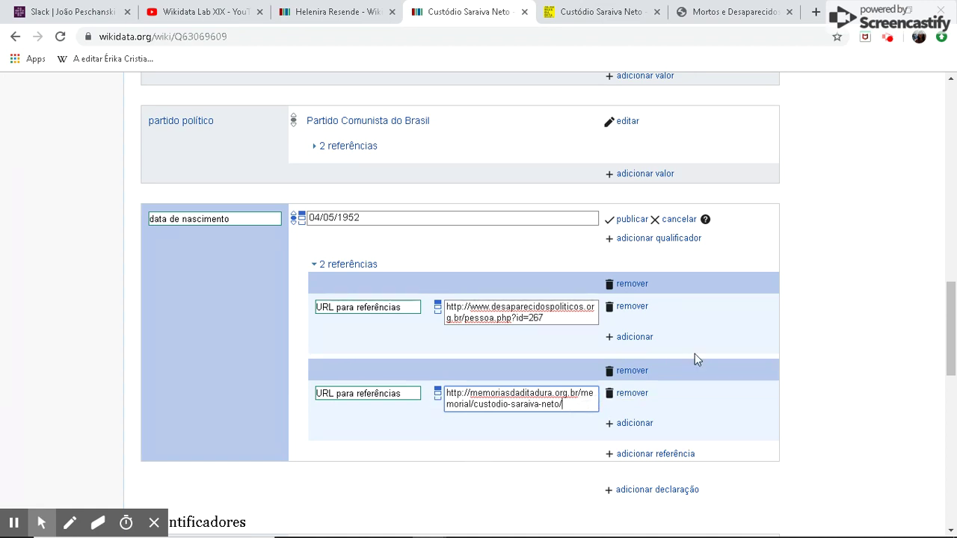
# Add a "data de consulta" of 18/10/2019 to the birth date statement's first reference, the desaparecidospoliticos.org.br one.
pyautogui.click(634, 337)
pyautogui.write('d')
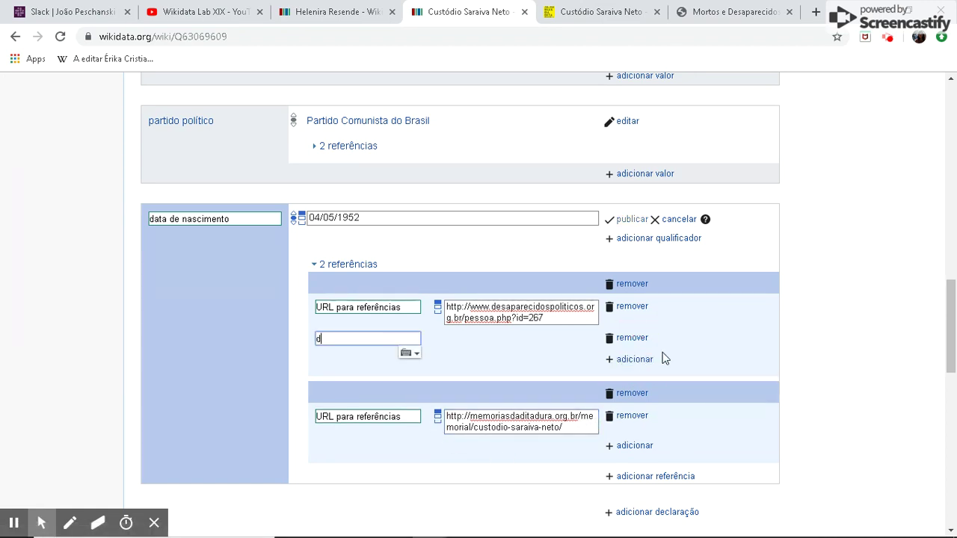
pyautogui.write('ata de')
pyautogui.scroll(-1, 662, 358)
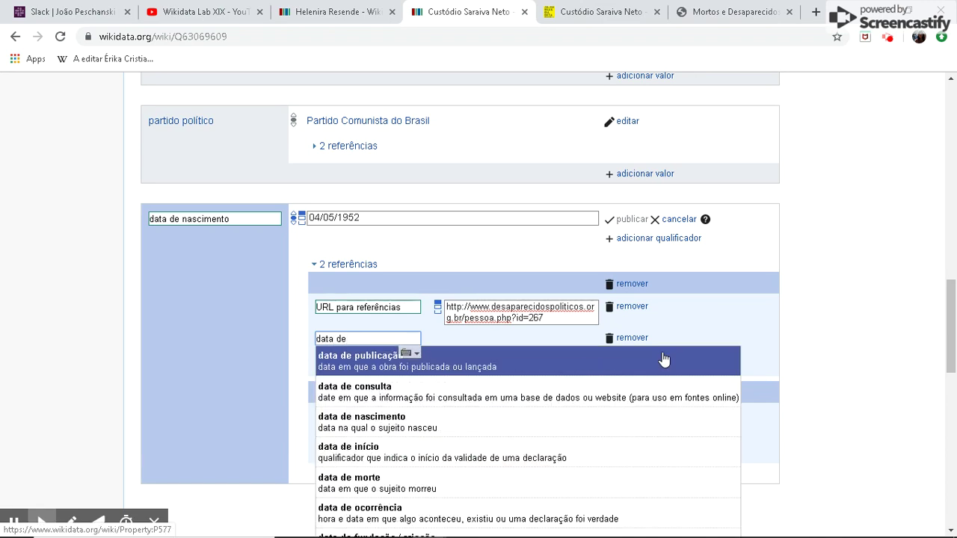
pyautogui.click(484, 392)
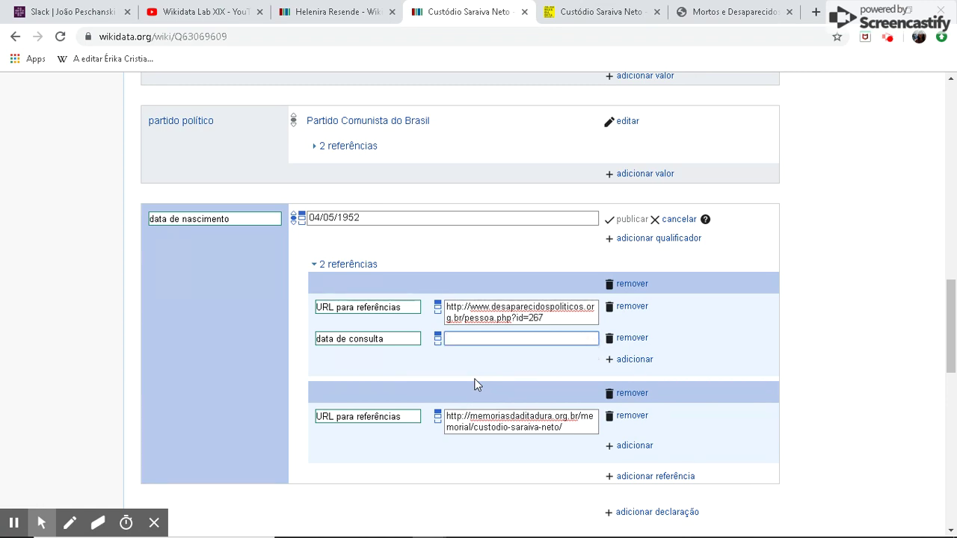
pyautogui.write('18/')
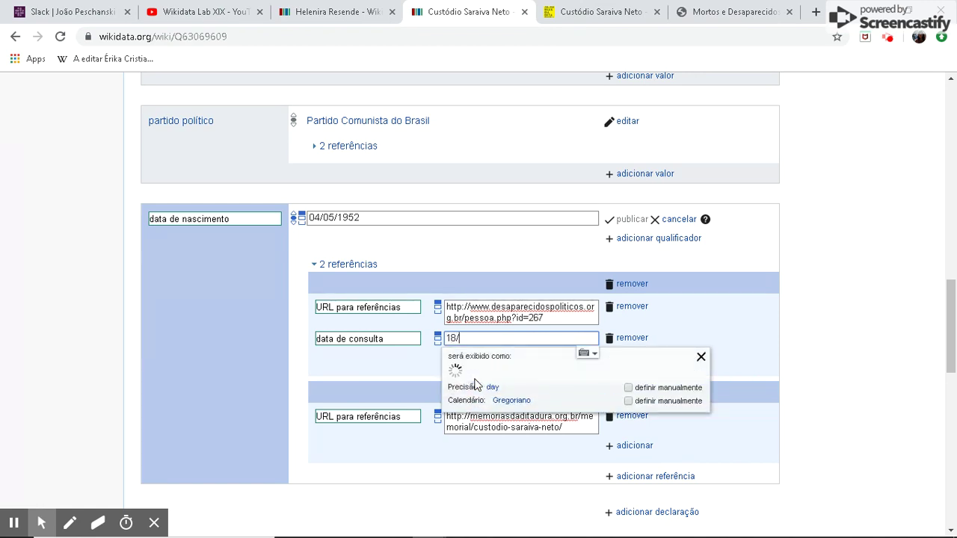
pyautogui.write('10/2019')
pyautogui.click(402, 354)
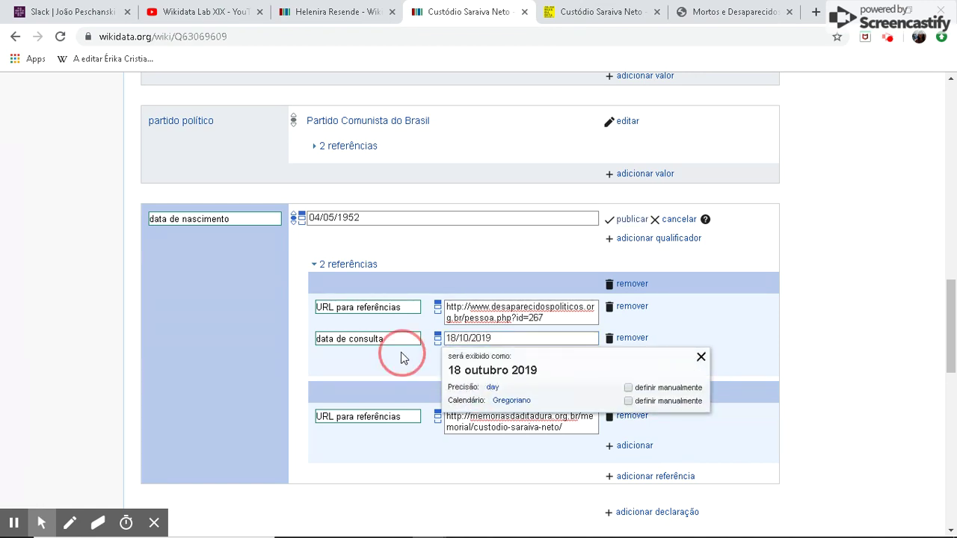
# Add a "data de consulta" of 18/10/2019 to the birth date statement's second reference, the memoriasdaditadura.org.br one.
pyautogui.click(629, 446)
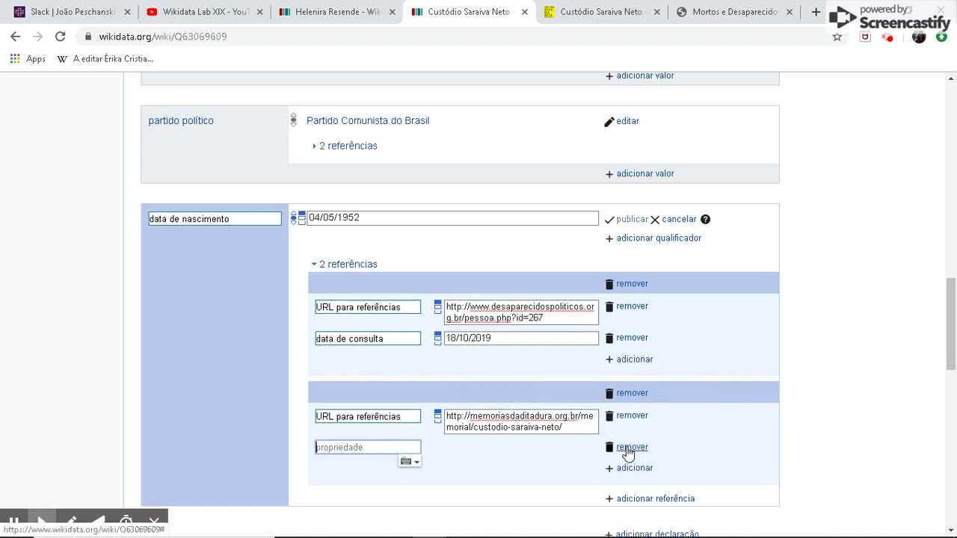
pyautogui.write('data de ')
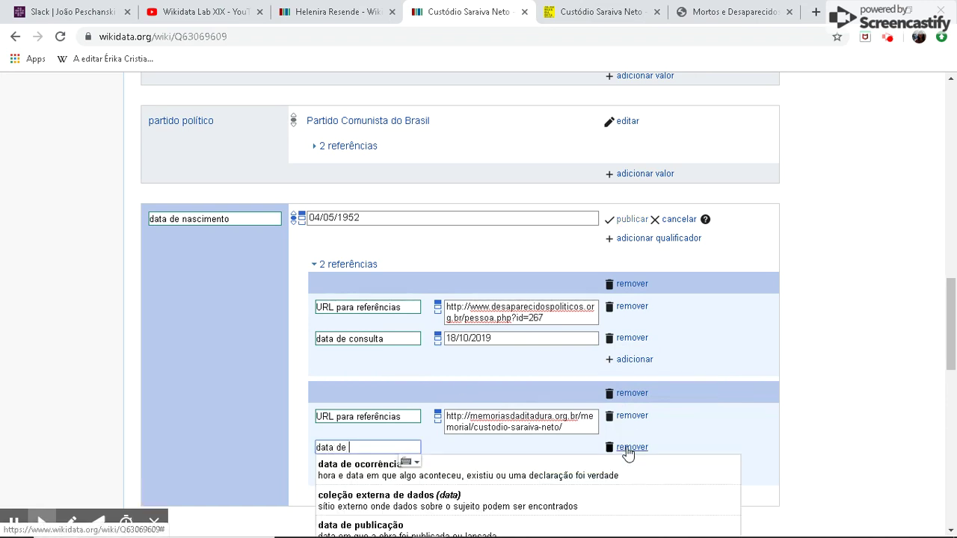
pyautogui.write('consulta')
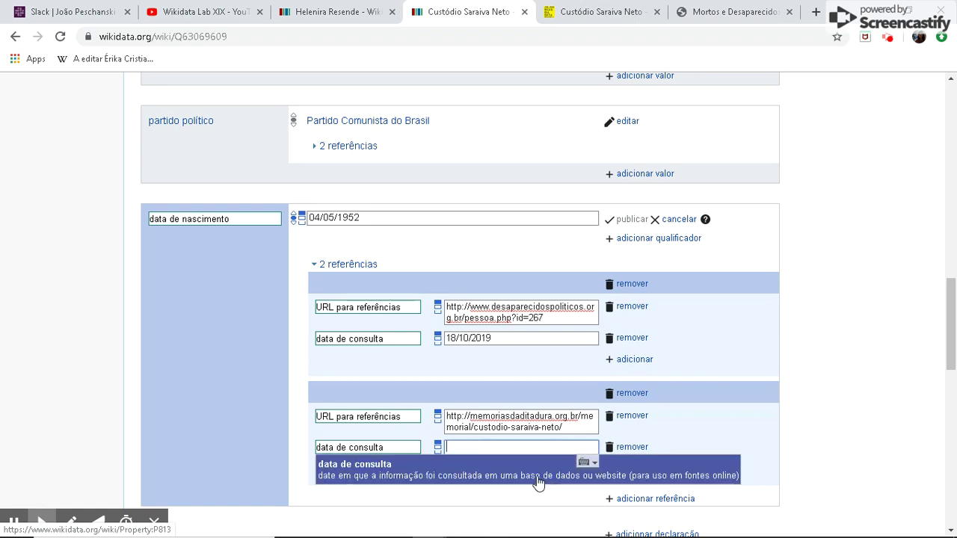
pyautogui.click(538, 482)
pyautogui.click(517, 445)
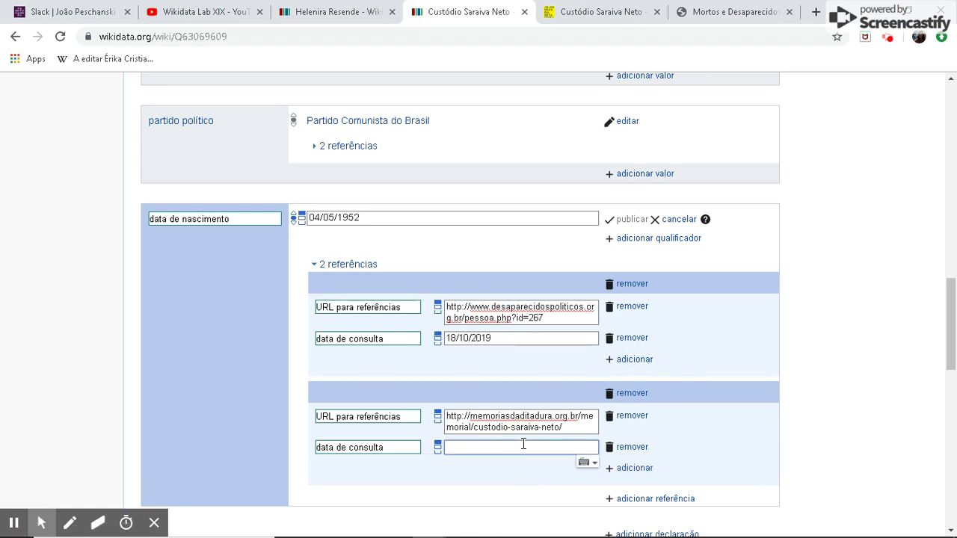
pyautogui.write('18/10/')
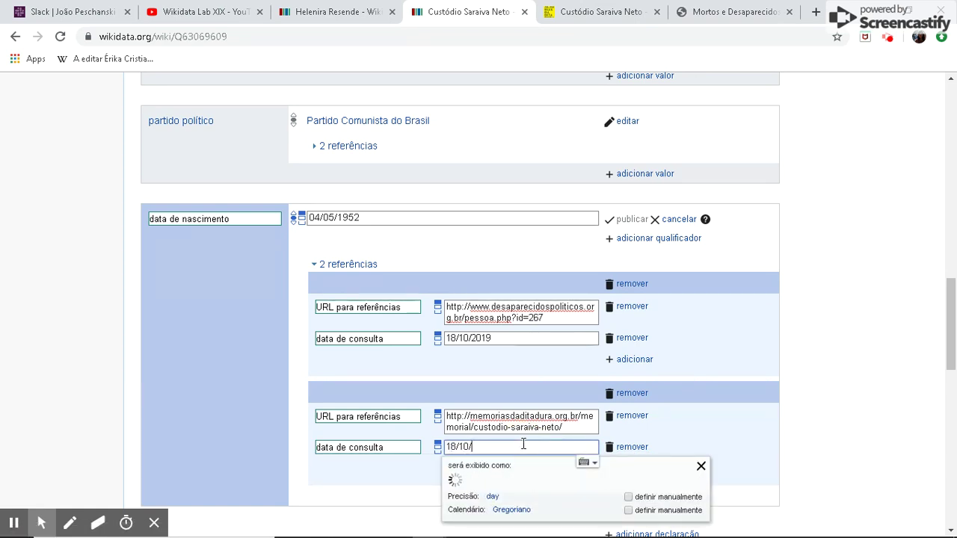
pyautogui.write('2019')
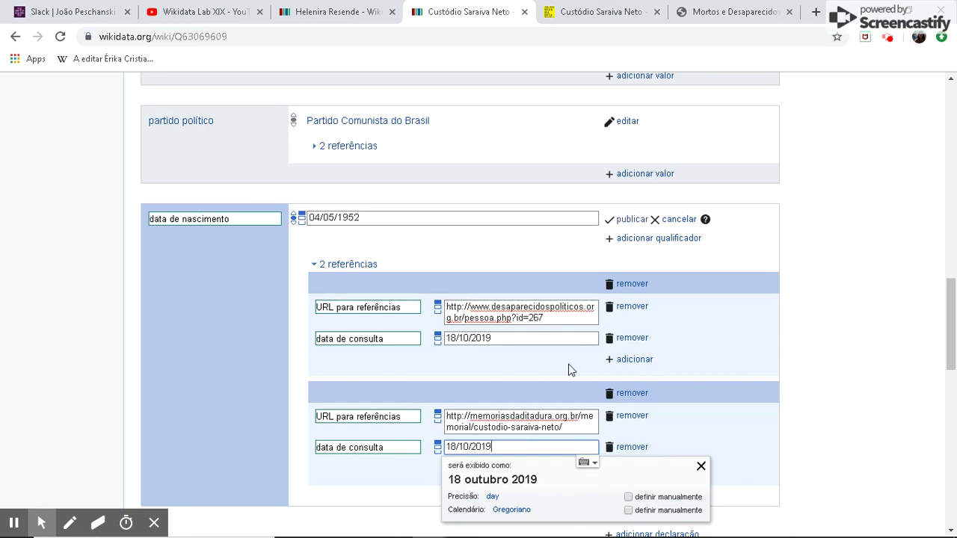
pyautogui.click(530, 374)
# Publish the "data de nascimento" statement with its two references.
pyautogui.scroll(-1, 538, 358)
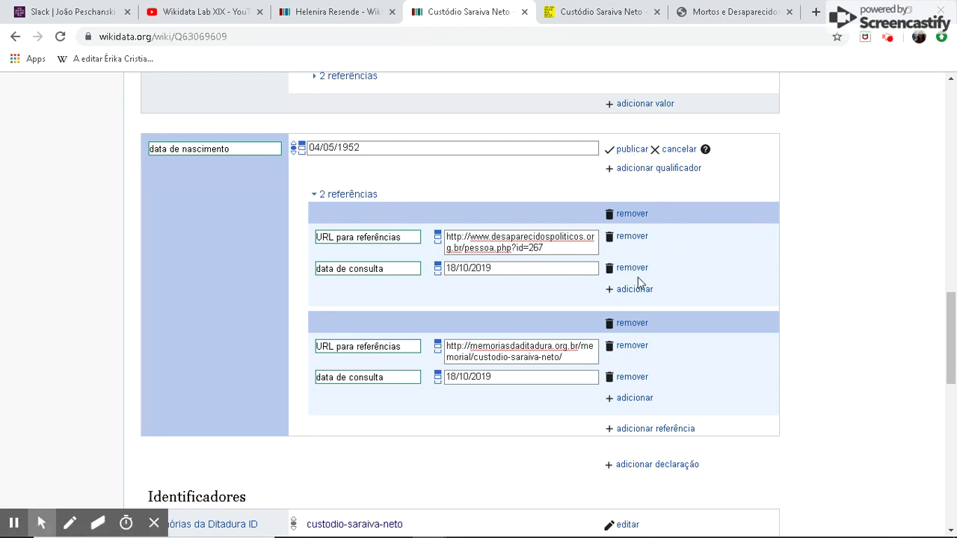
pyautogui.click(625, 149)
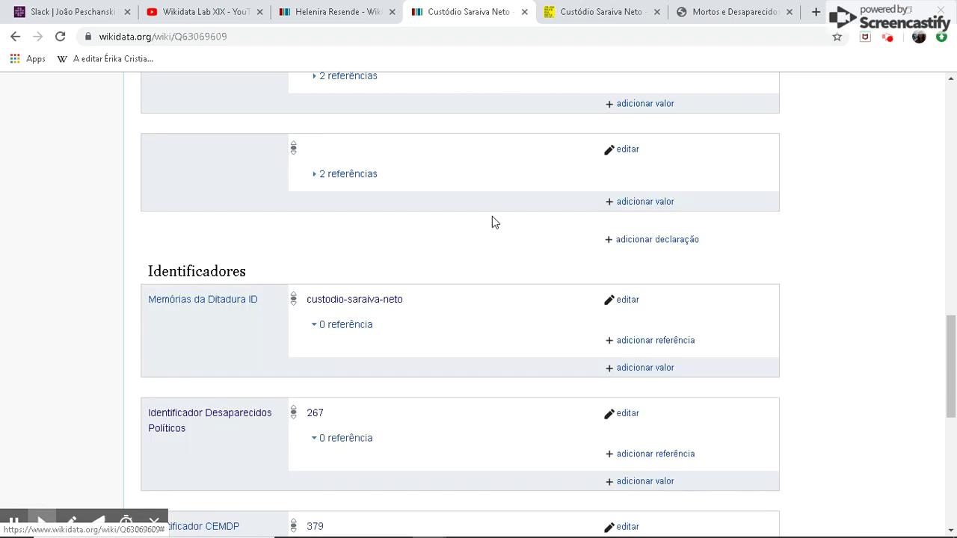
pyautogui.scroll(2, 494, 236)
pyautogui.scroll(-1, 493, 236)
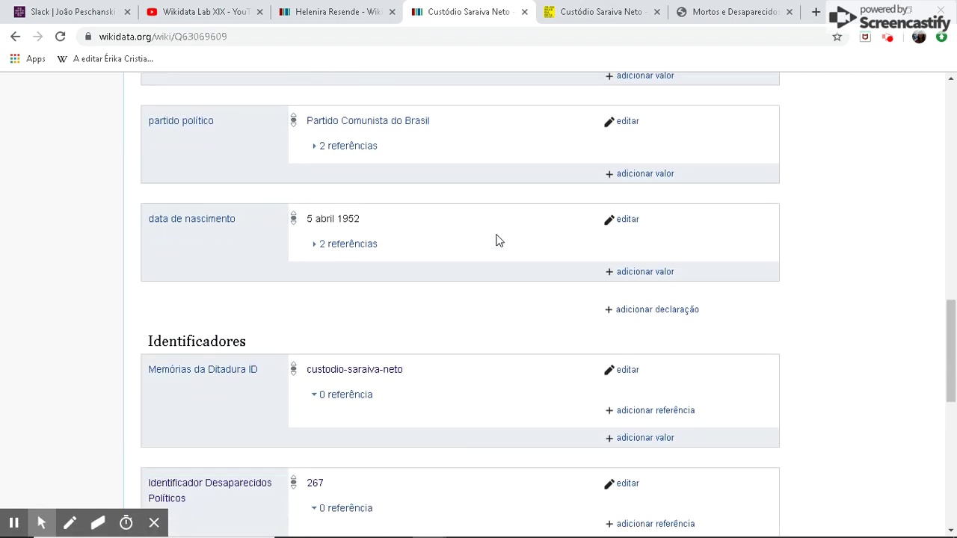
# Check the death or disappearance details on the person's Memórias da Ditadura and Desaparecidos Políticos pages, and return to the Wikidata item.
pyautogui.click(597, 12)
pyautogui.scroll(-2, 564, 234)
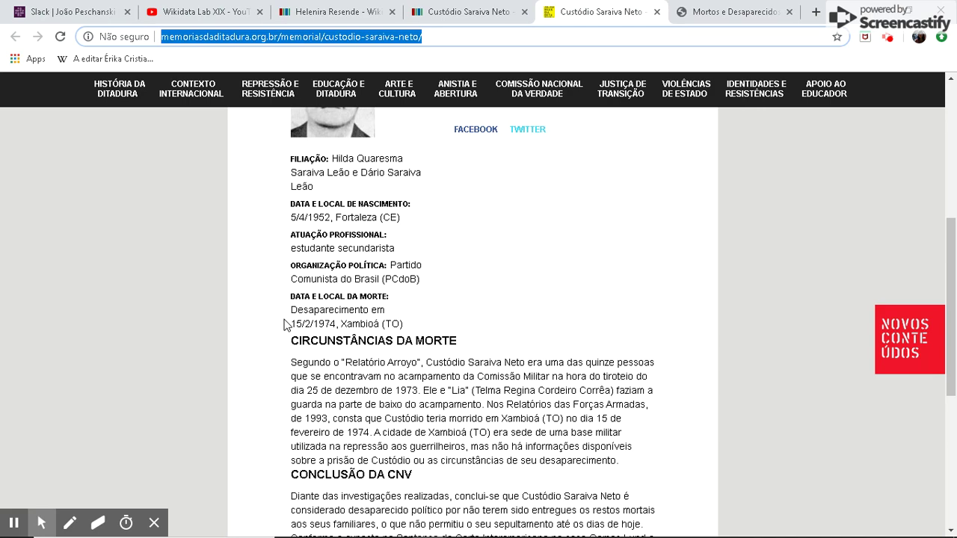
pyautogui.scroll(1, 568, 143)
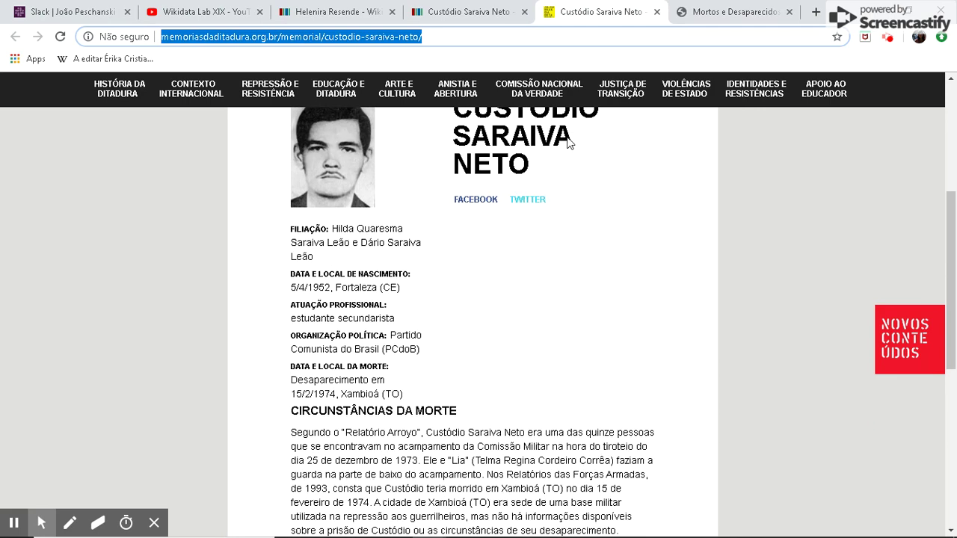
pyautogui.hotkey('ctrl', 'Tab')
pyautogui.scroll(-1, 567, 308)
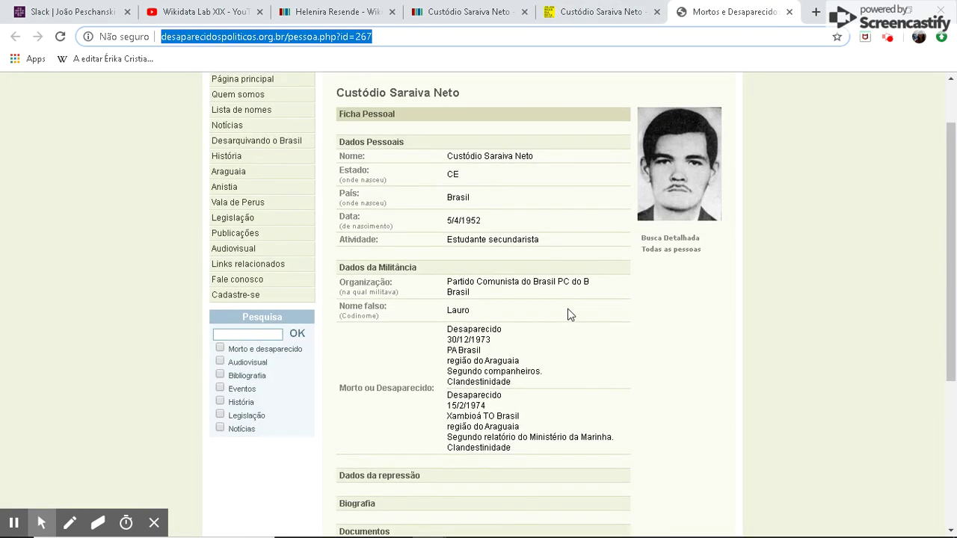
pyautogui.click(570, 349)
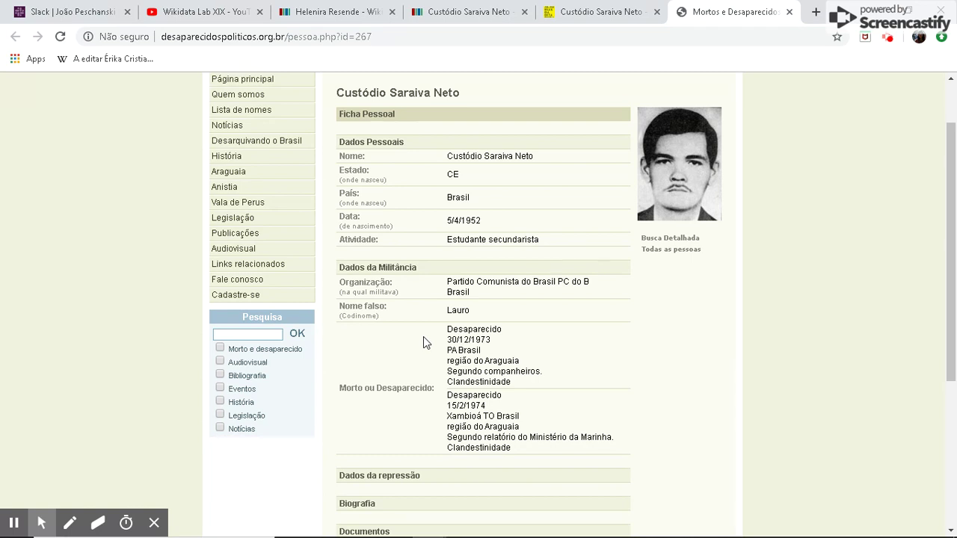
pyautogui.click(474, 17)
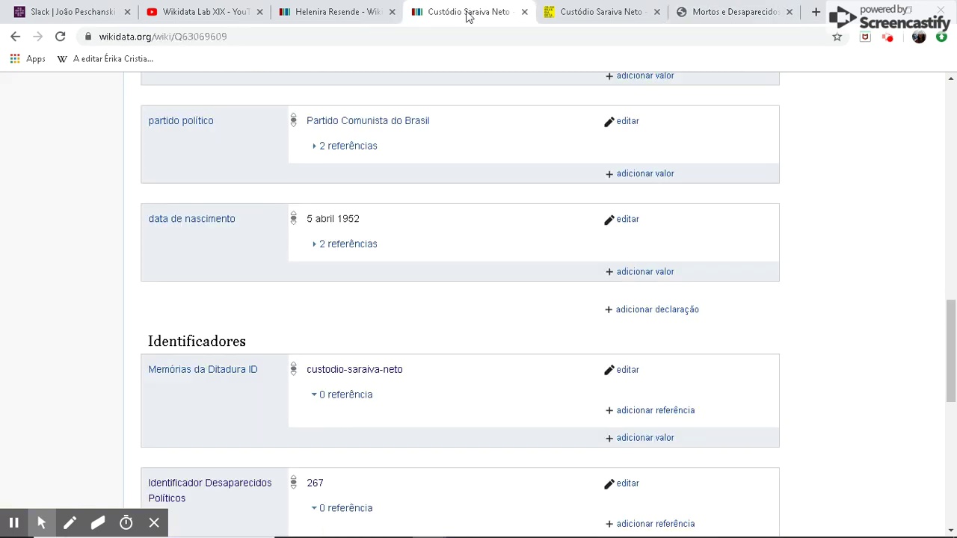
# Add a "data de desaparecimento" statement with the value 15/02/1974, checking the date against the Memórias da Ditadura page.
pyautogui.click(640, 311)
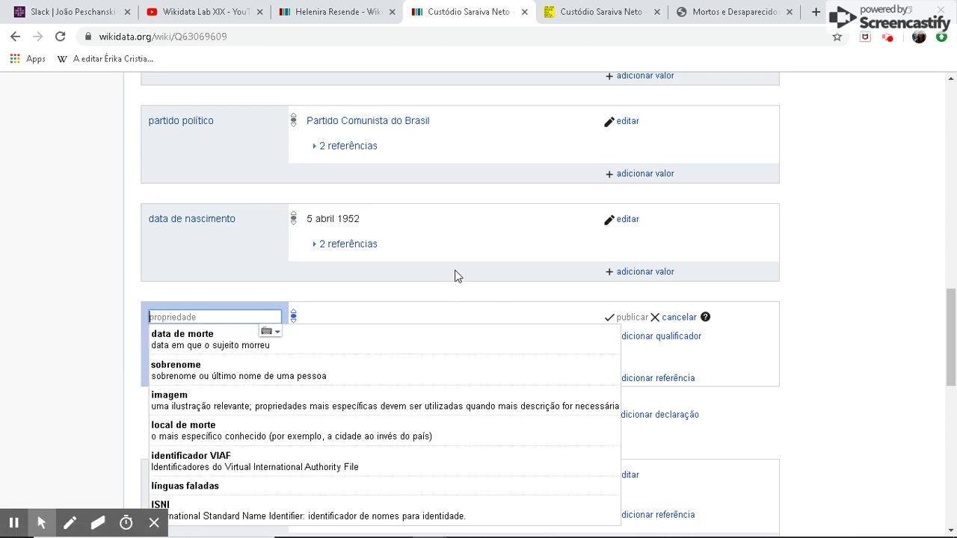
pyautogui.write('data de desapa')
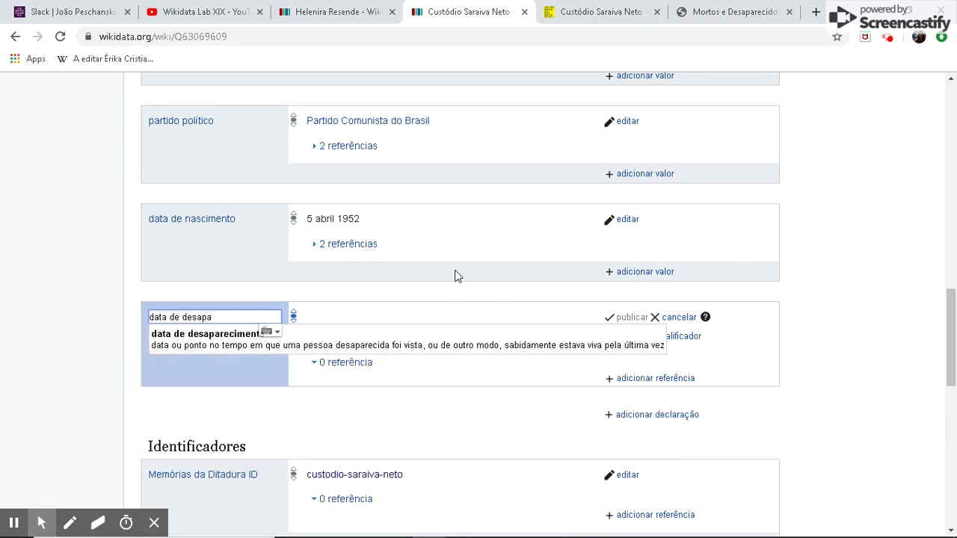
pyautogui.press('Tab')
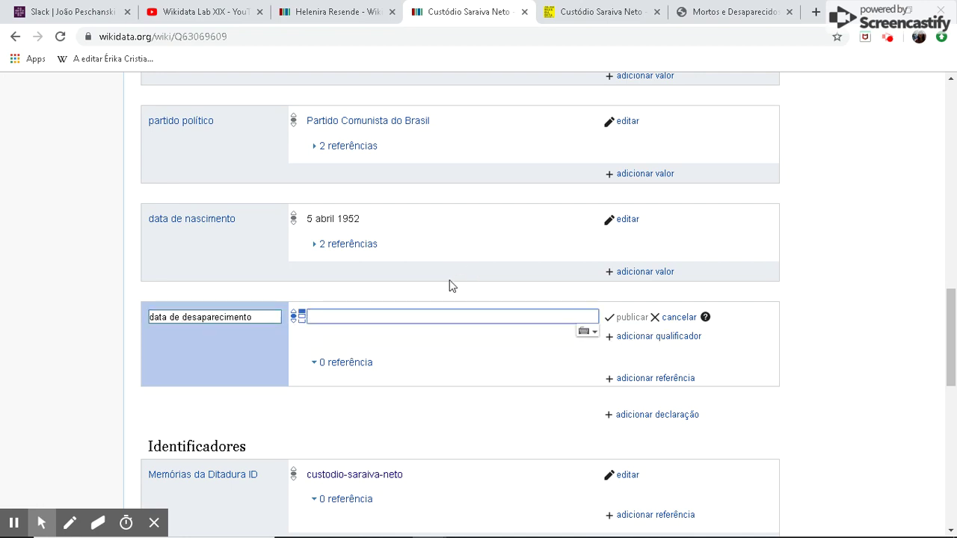
pyautogui.click(569, 15)
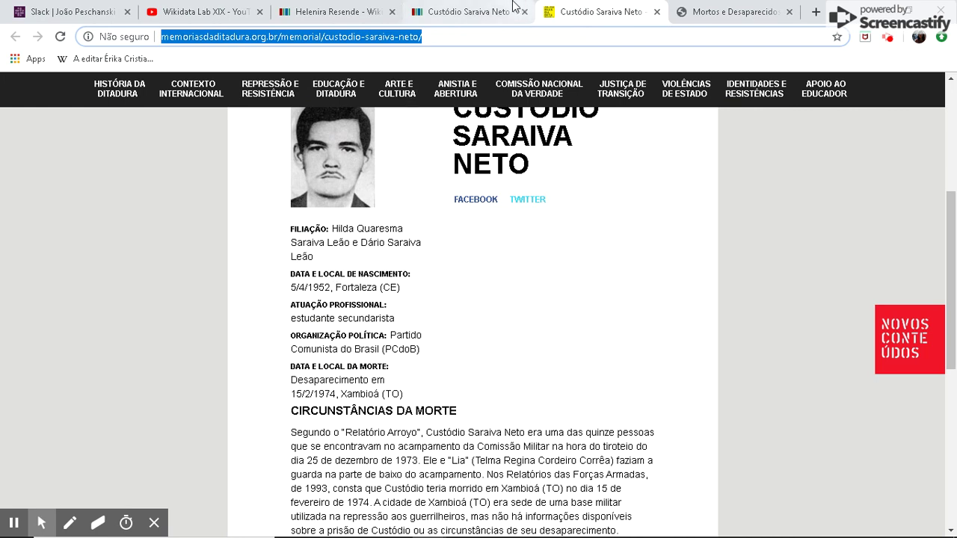
pyautogui.click(513, 6)
pyautogui.write('1')
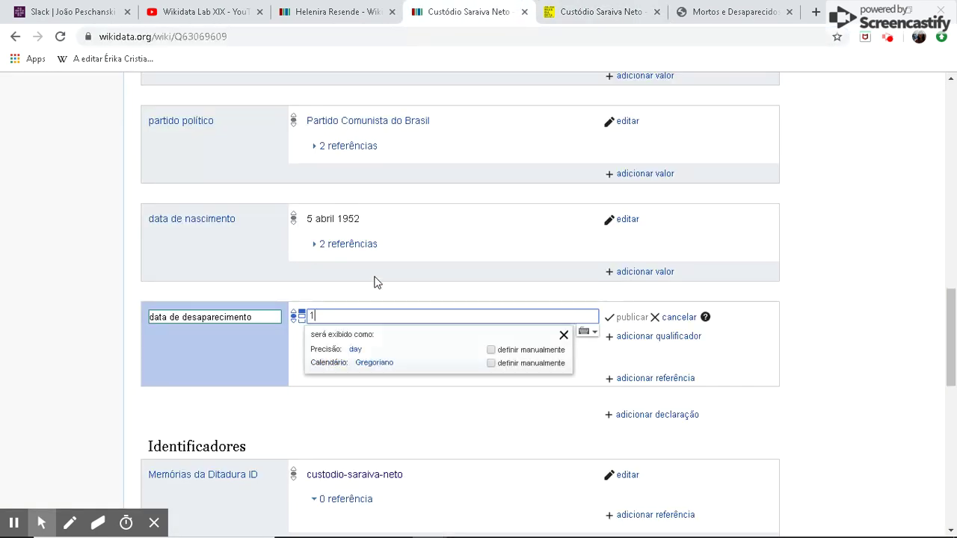
pyautogui.write('5/02/1974')
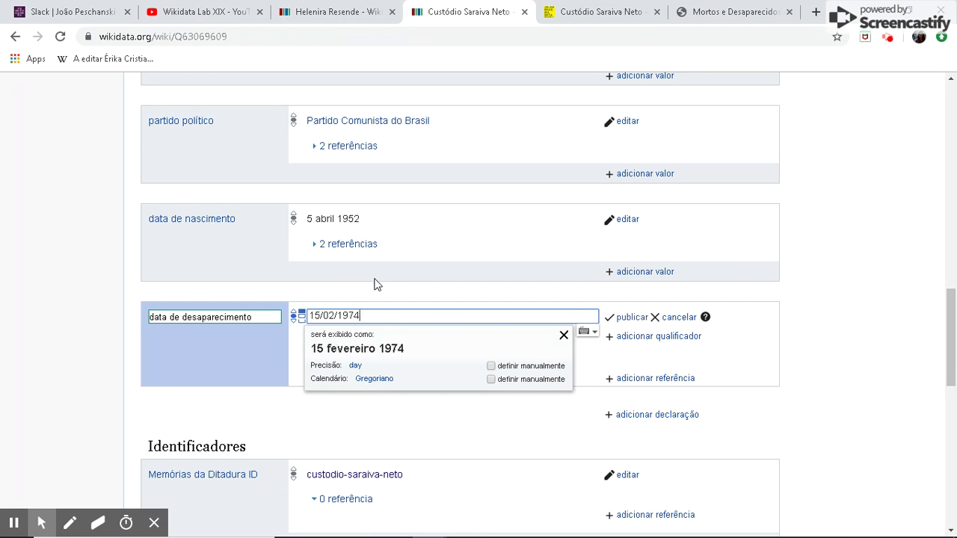
pyautogui.click(667, 356)
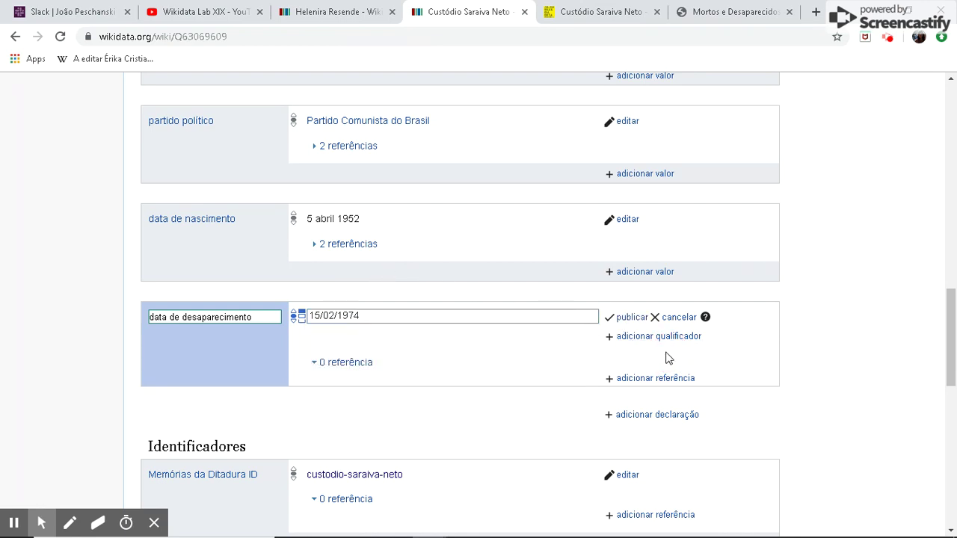
pyautogui.click(648, 379)
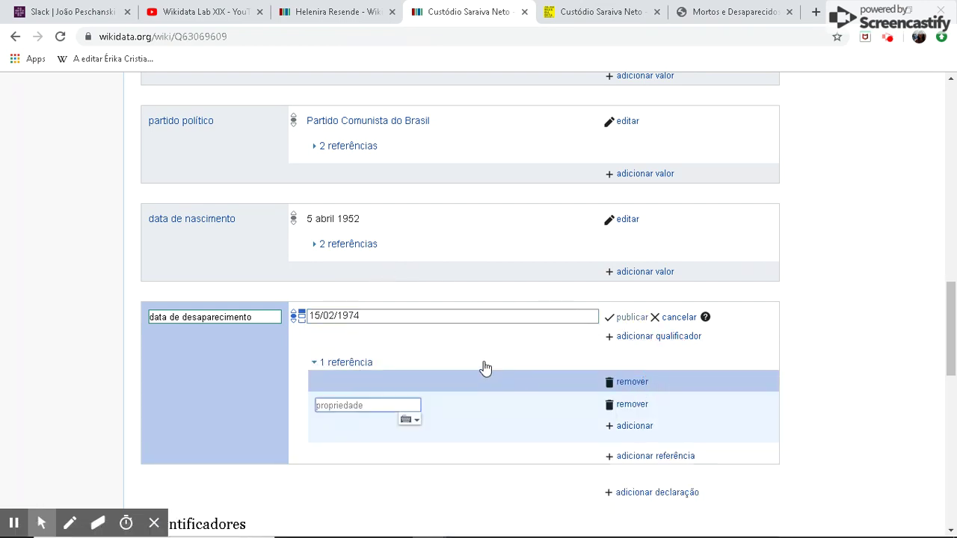
pyautogui.write('url')
pyautogui.click(377, 441)
pyautogui.click(591, 12)
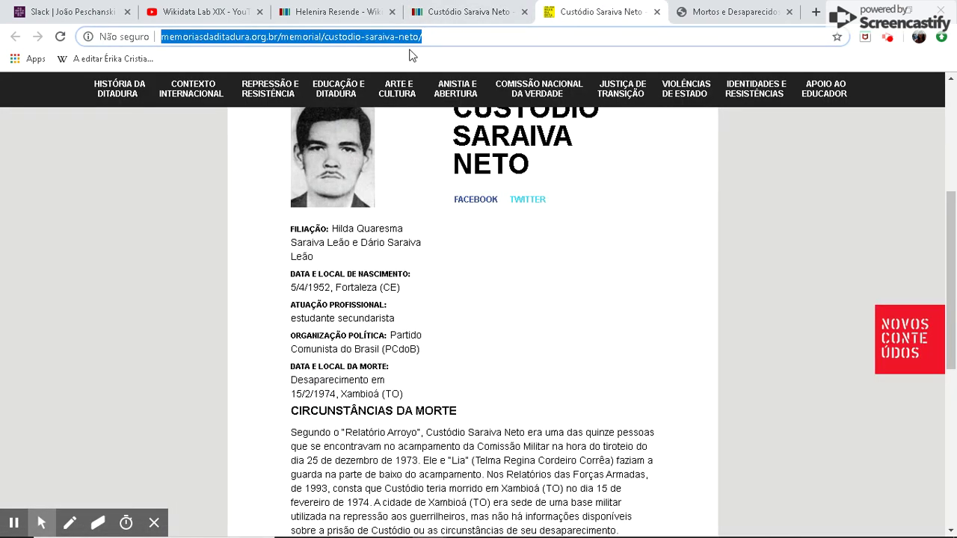
pyautogui.hotkey('ctrl', 'c')
pyautogui.click(445, 13)
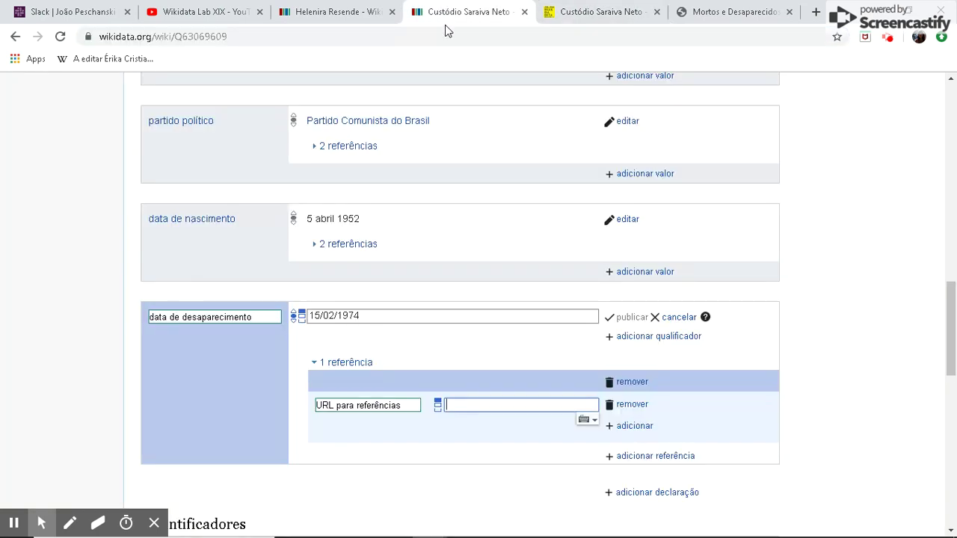
pyautogui.hotkey('ctrl', 'v')
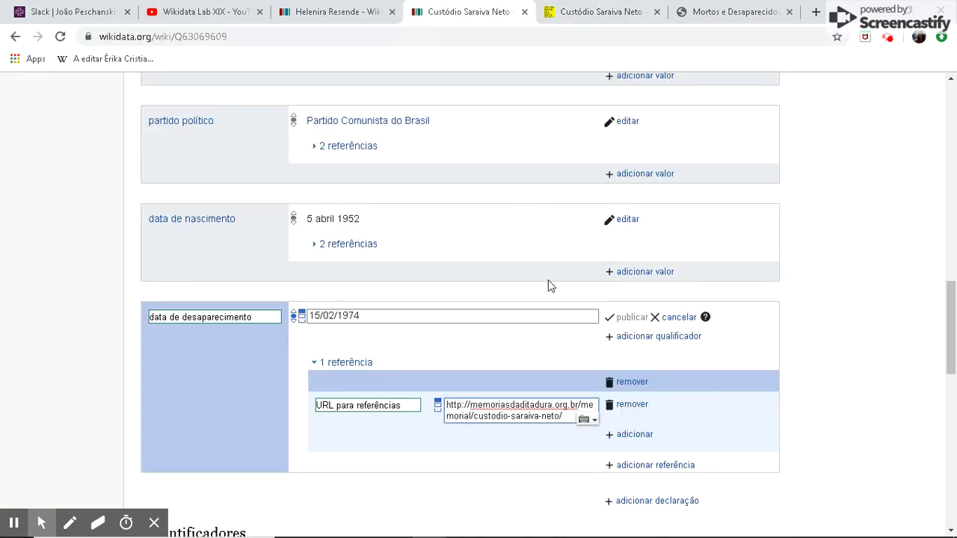
# Add a second "URL para referências" reference with the copied desaparecidospoliticos.org.br/pessoa.php?id=267 address and publish the disappearance date statement.
pyautogui.click(676, 467)
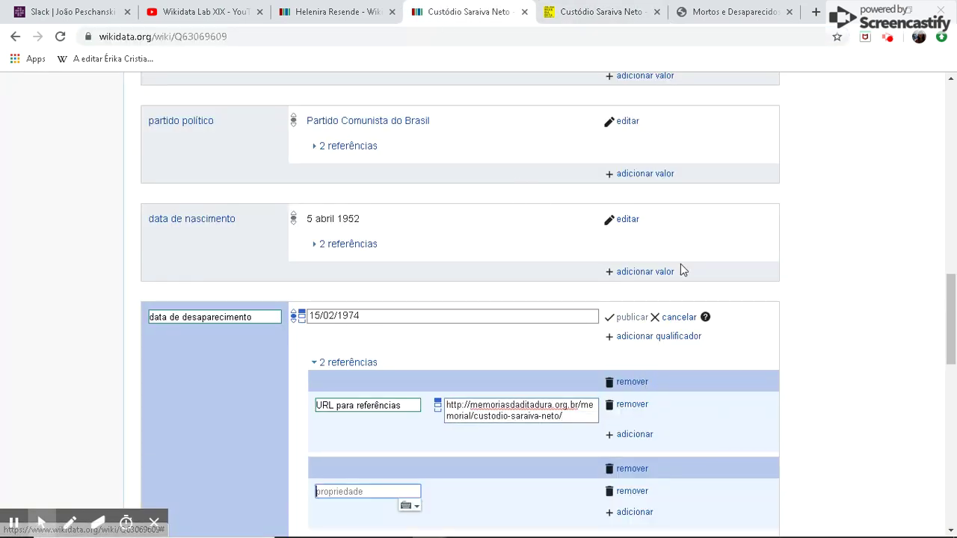
pyautogui.click(730, 11)
pyautogui.click(411, 37)
pyautogui.hotkey('ctrl', 'c')
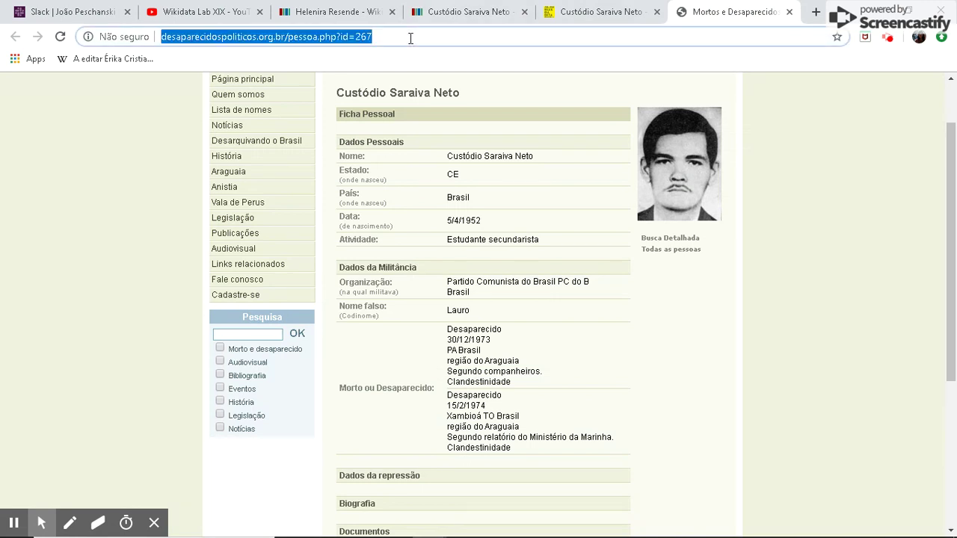
pyautogui.click(467, 12)
pyautogui.scroll(-2, 449, 247)
pyautogui.write('url')
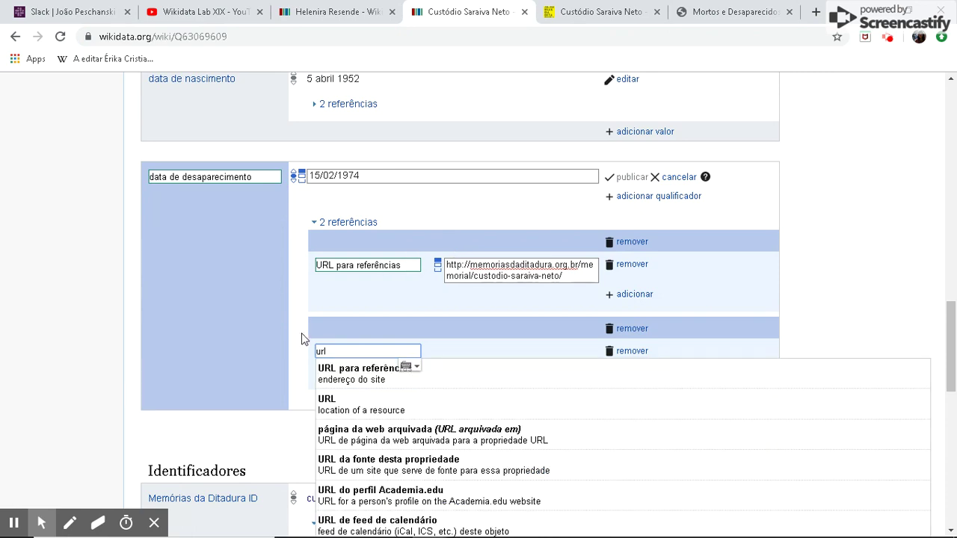
pyautogui.click(374, 368)
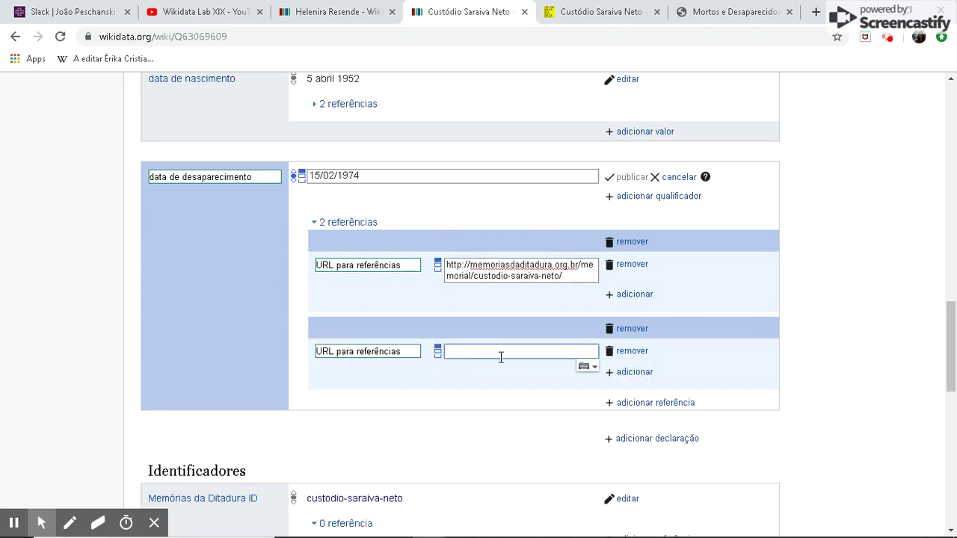
pyautogui.hotkey('ctrl', 'v')
pyautogui.click(618, 178)
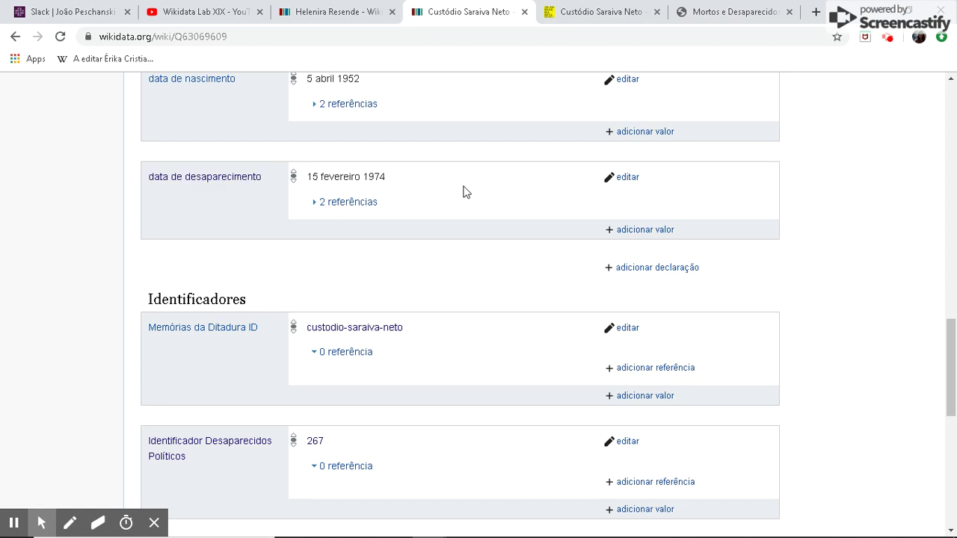
# Add a second value, 30/12/1973, to the "data de desaparecimento" statement, checking the date against the Desaparecidos Políticos page.
pyautogui.click(708, 15)
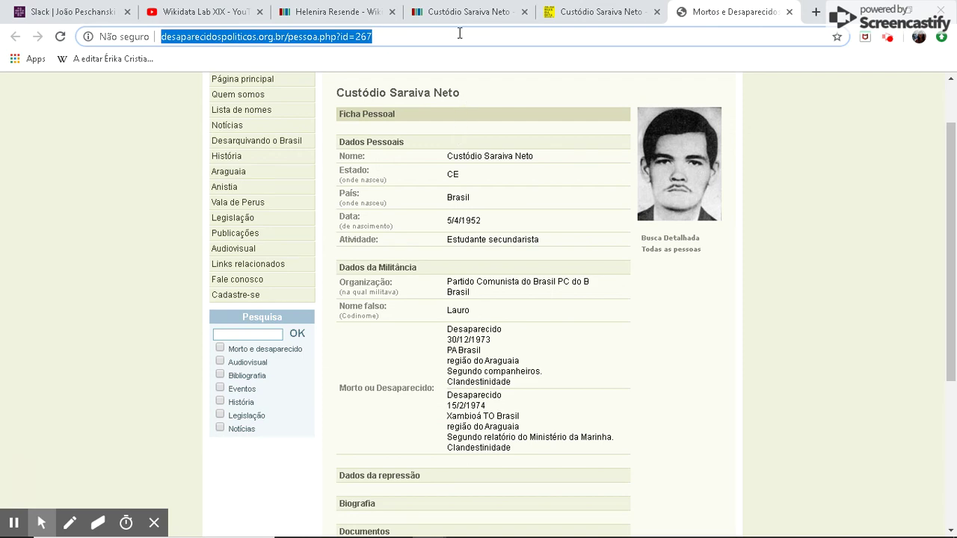
pyautogui.click(604, 11)
pyautogui.click(504, 11)
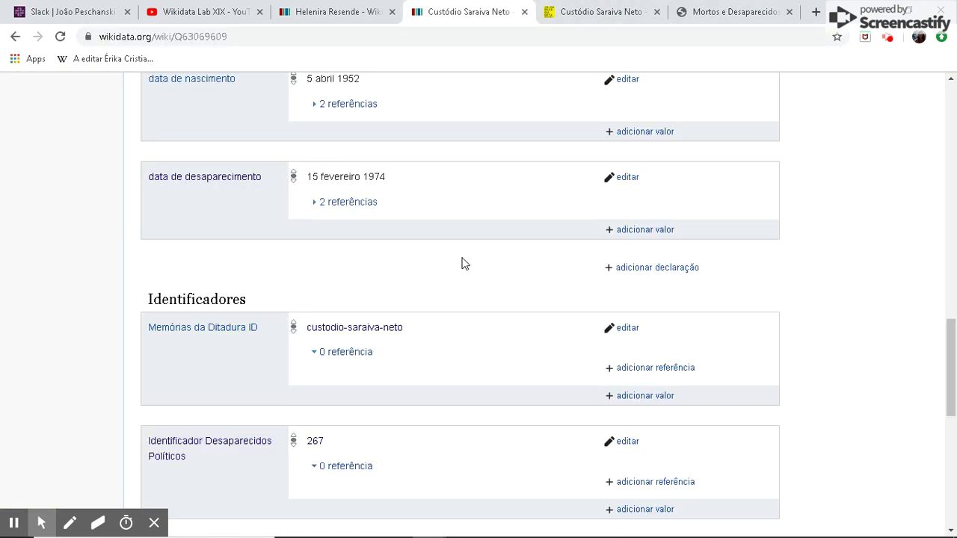
pyautogui.click(647, 230)
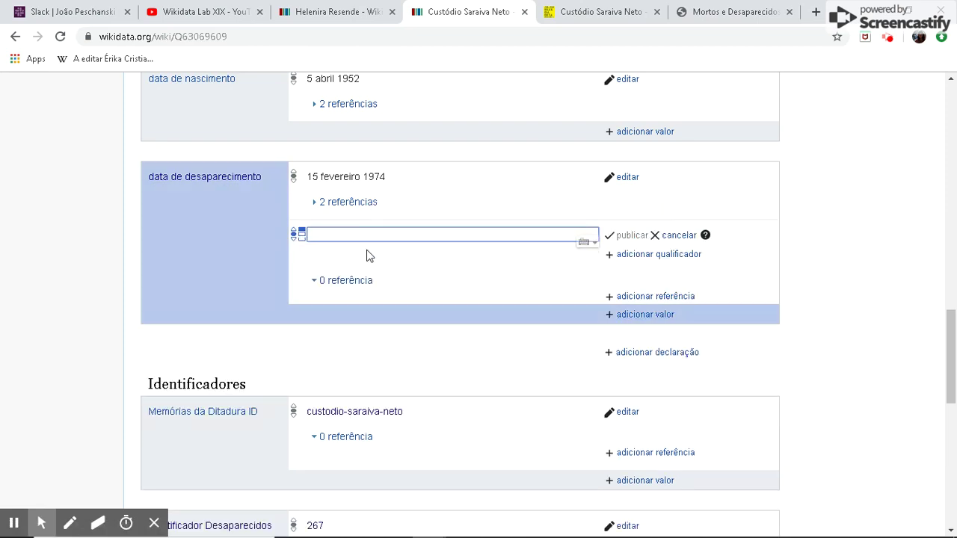
pyautogui.click(684, 12)
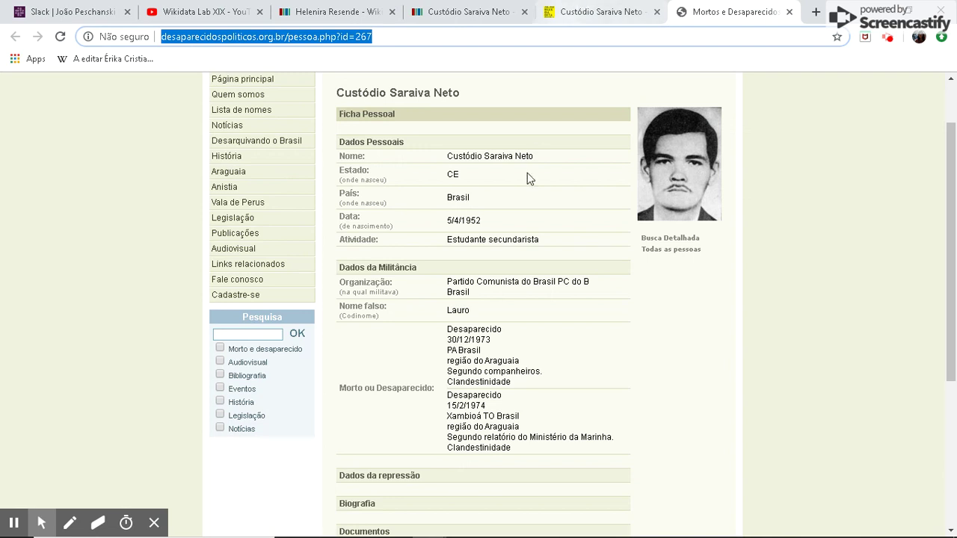
pyautogui.click(456, 12)
pyautogui.write('30')
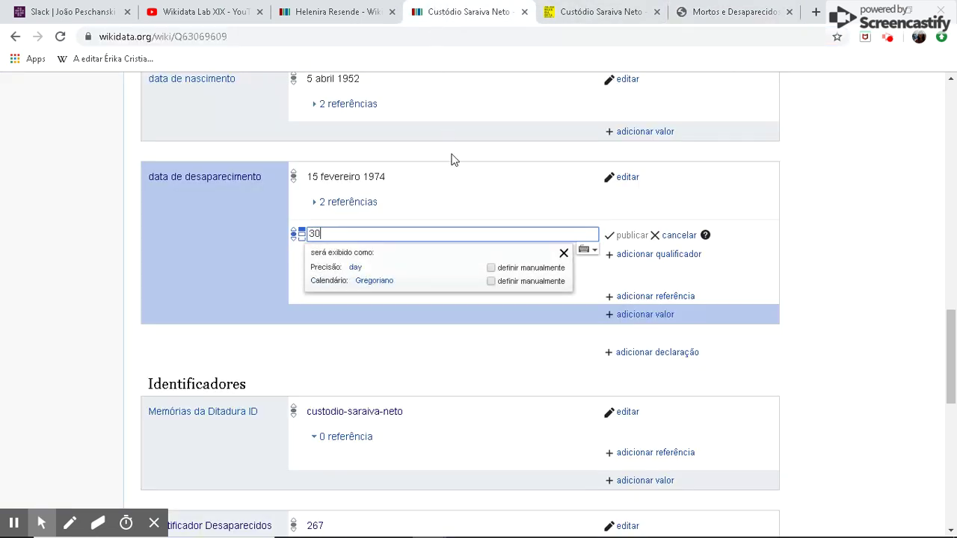
pyautogui.write('/12/1974')
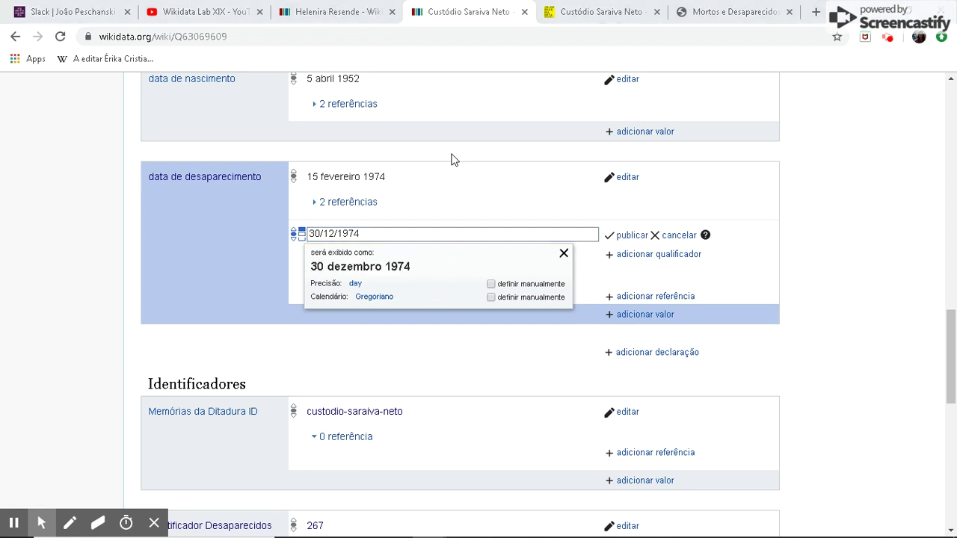
pyautogui.click(454, 159)
pyautogui.click(364, 234)
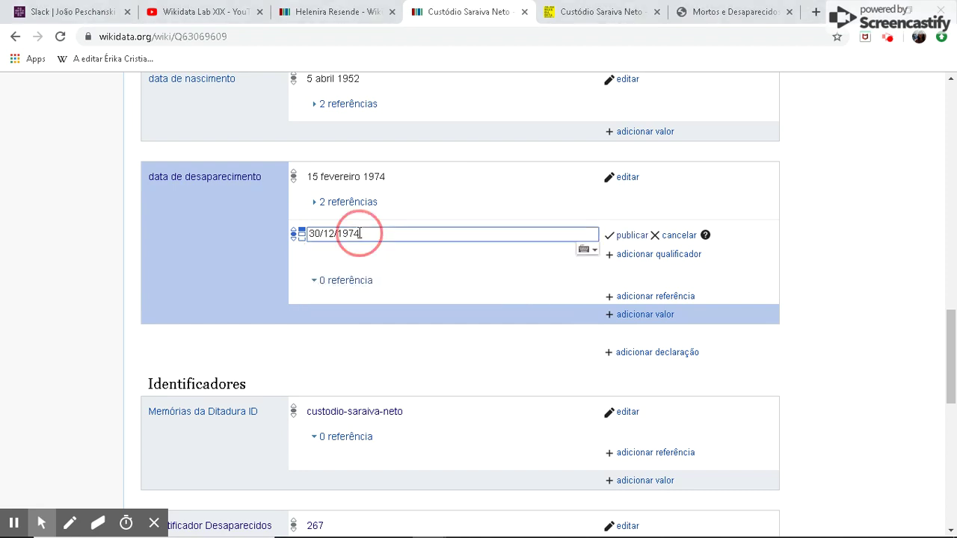
pyautogui.press('BackSpace')
pyautogui.write('3')
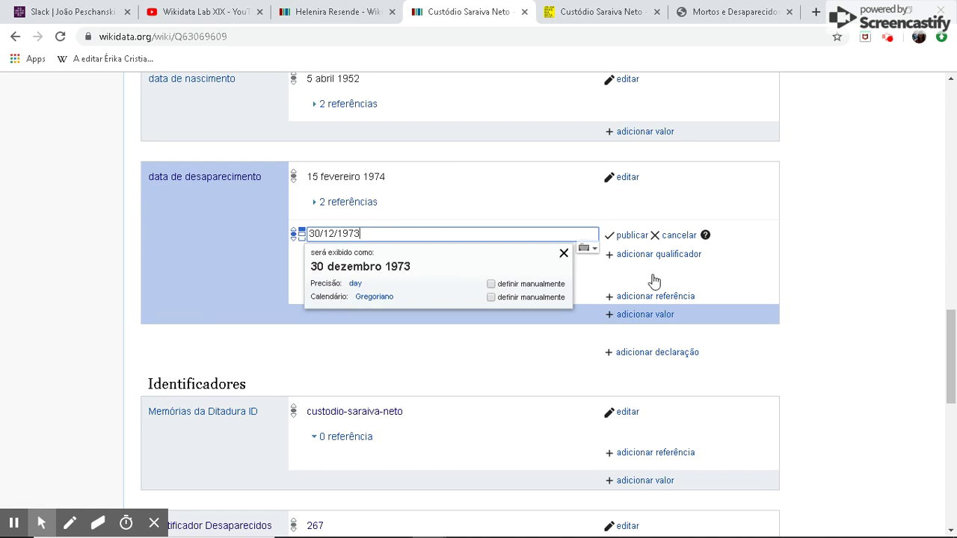
pyautogui.click(639, 297)
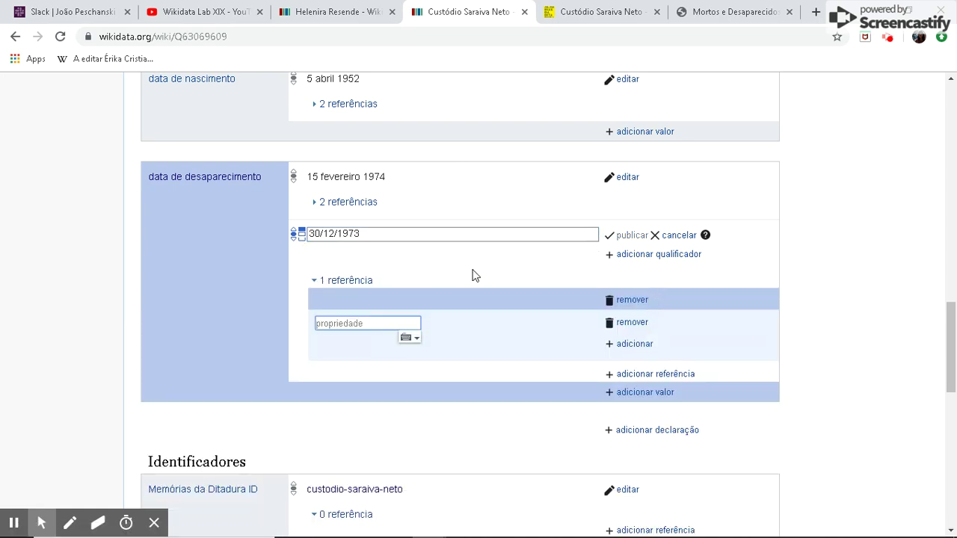
pyautogui.write('url')
pyautogui.press('Down')
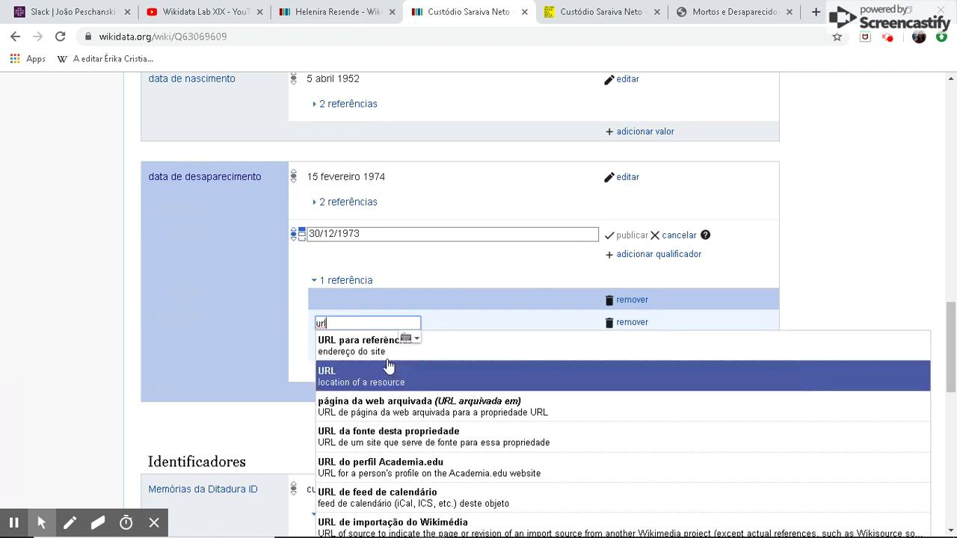
pyautogui.press('Return')
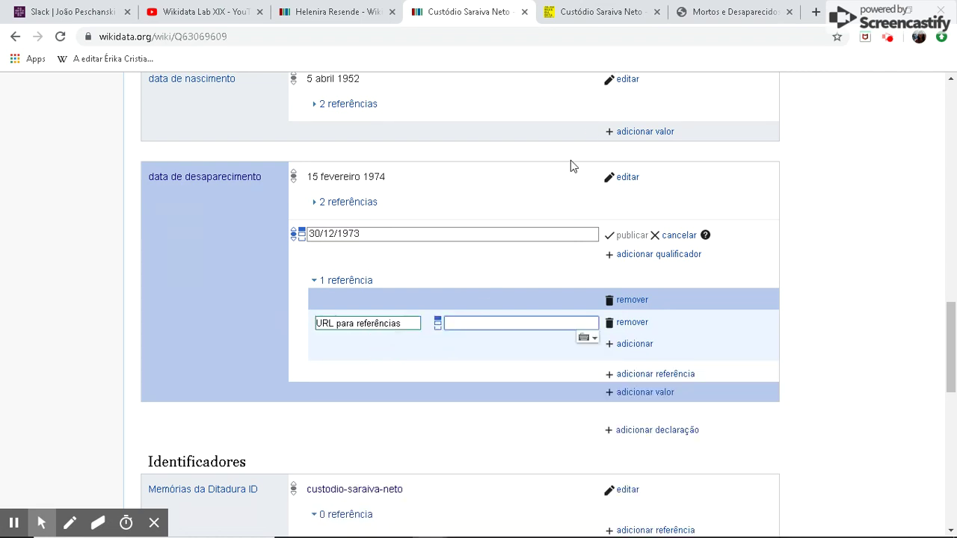
pyautogui.hotkey('ctrl', 'v')
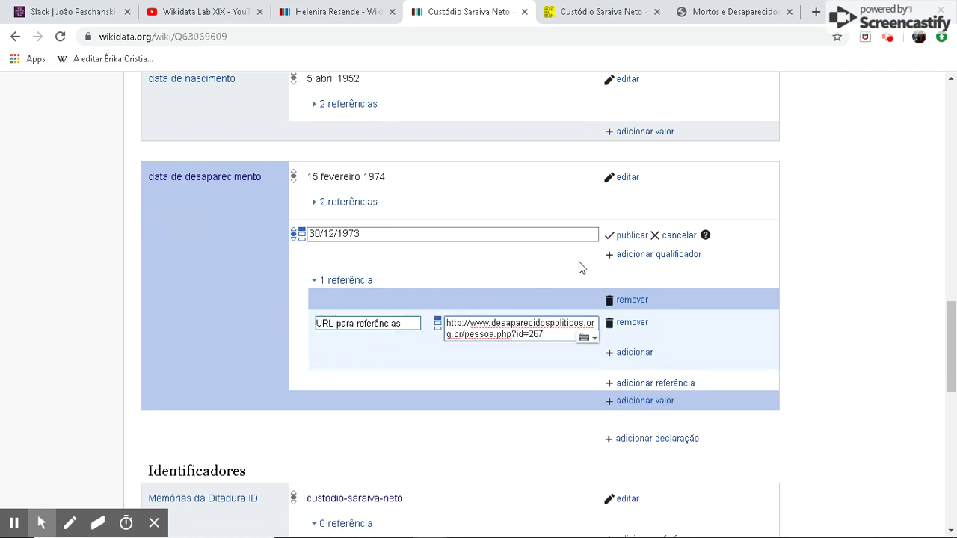
pyautogui.click(628, 236)
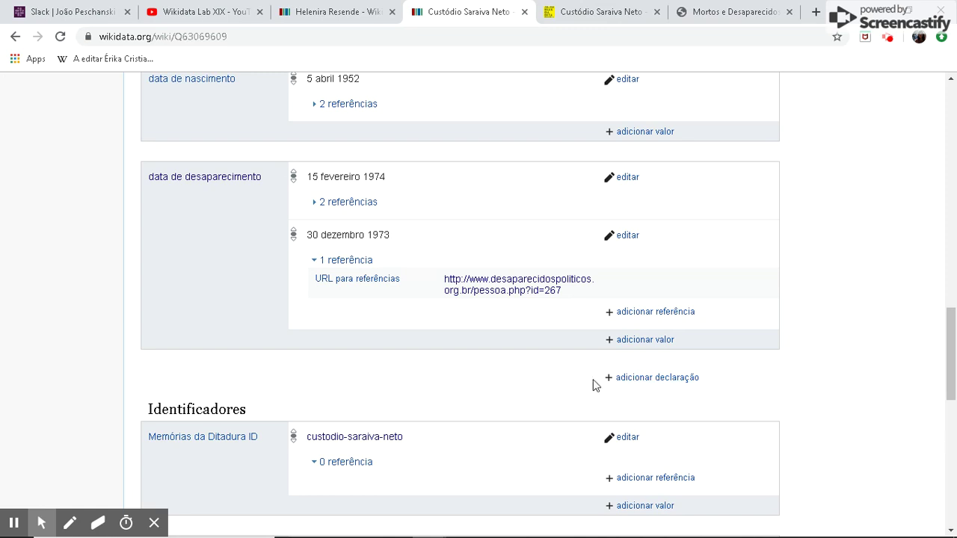
# Add a "data de morte" statement with the value 15/02/1974, checking the date against the Memórias da Ditadura page.
pyautogui.click(624, 378)
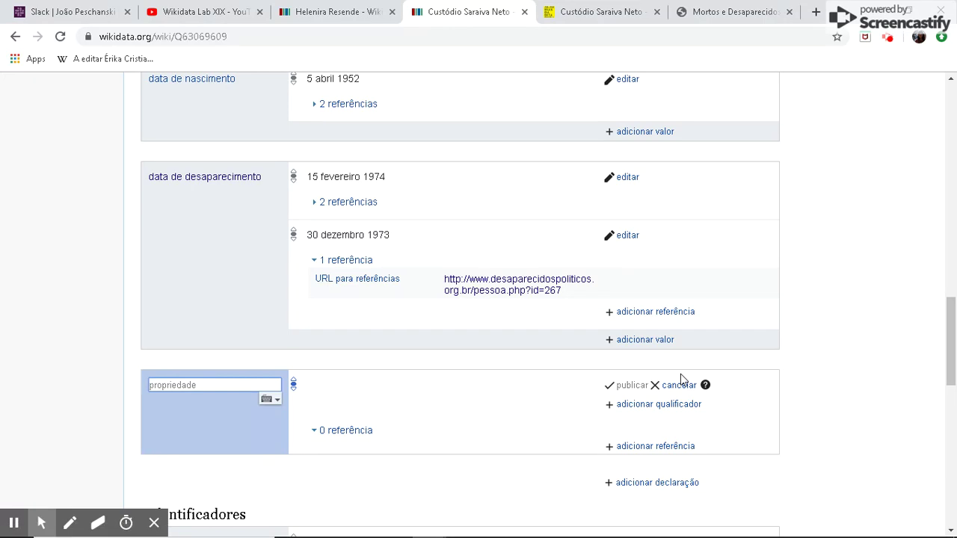
pyautogui.write('data')
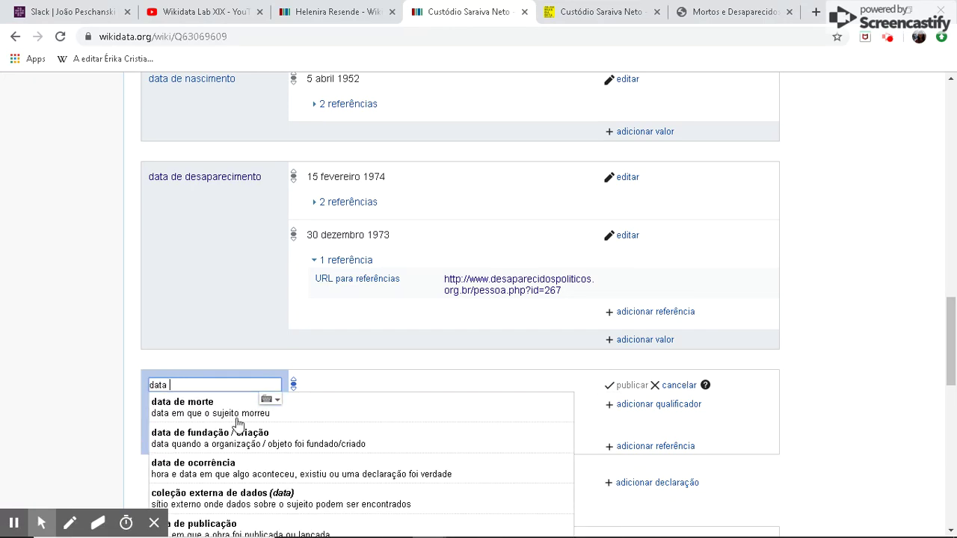
pyautogui.click(168, 413)
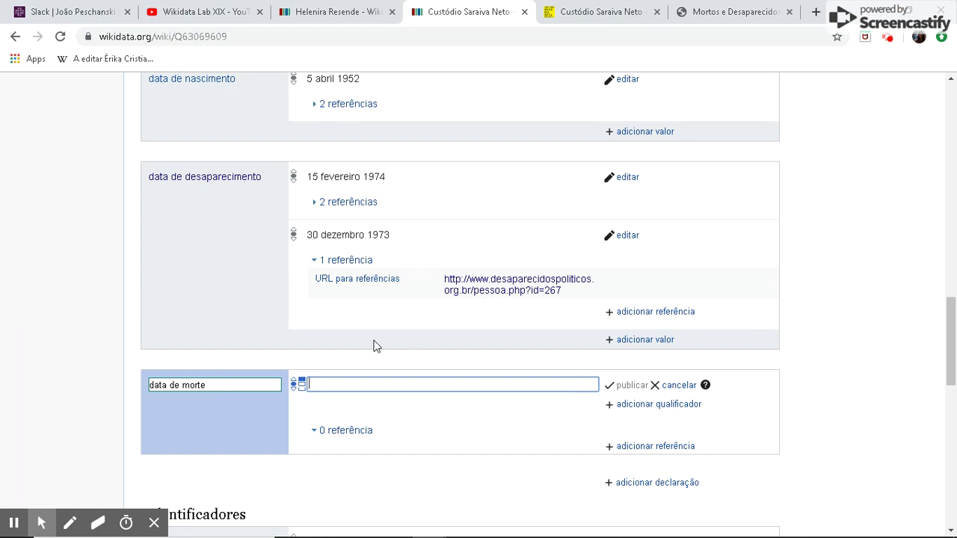
pyautogui.click(576, 11)
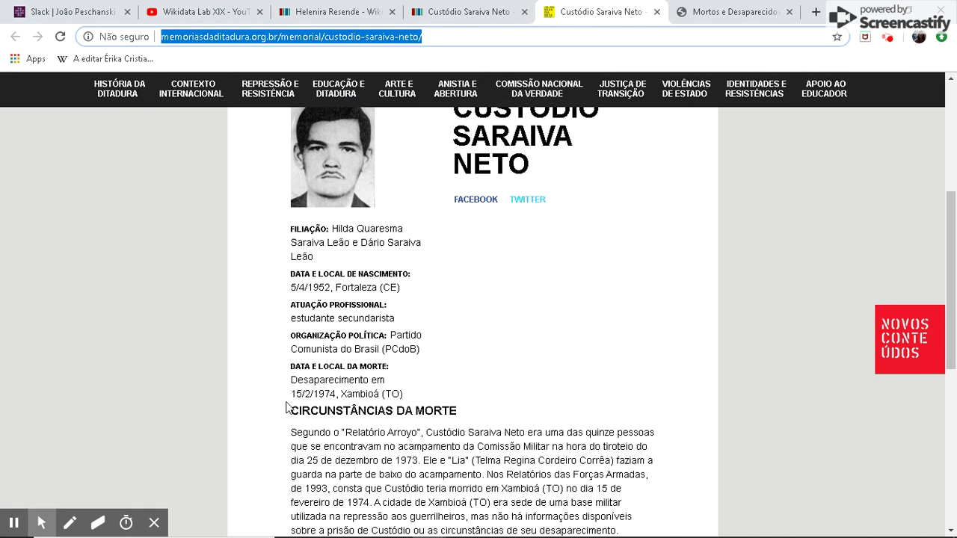
pyautogui.click(438, 14)
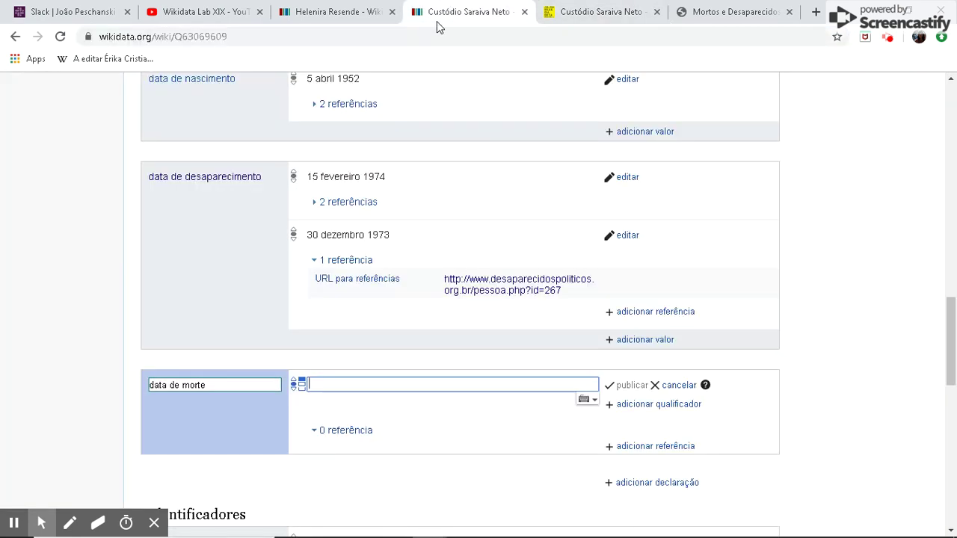
pyautogui.write('15/')
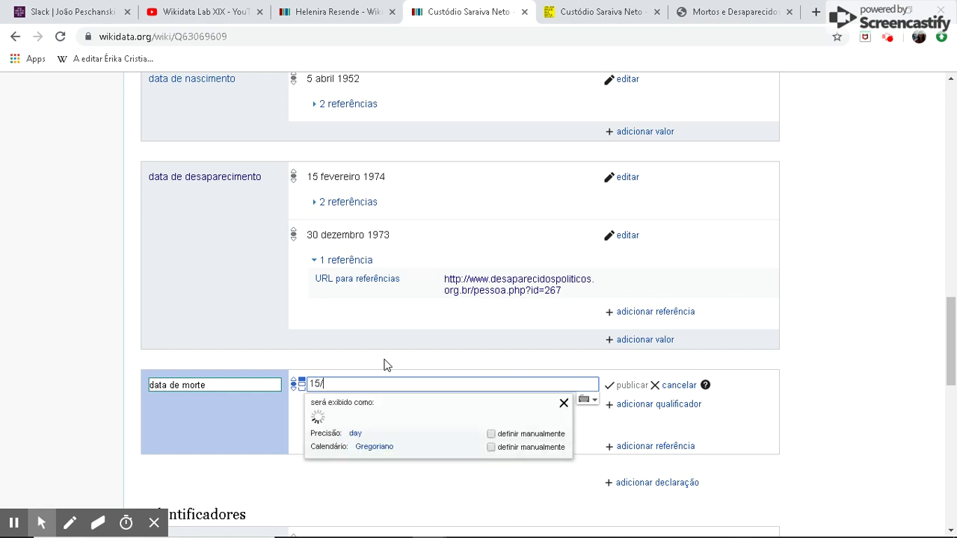
pyautogui.write('02/')
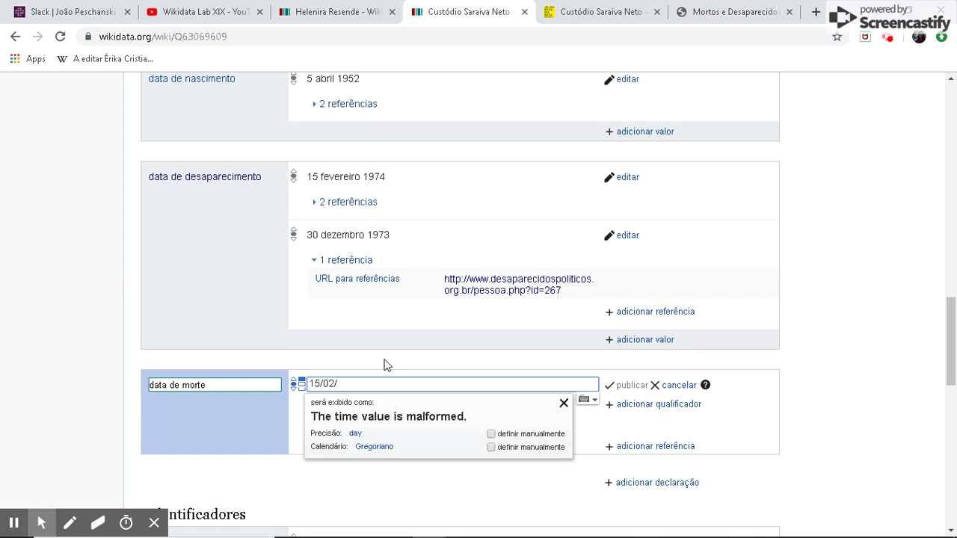
pyautogui.write('1974')
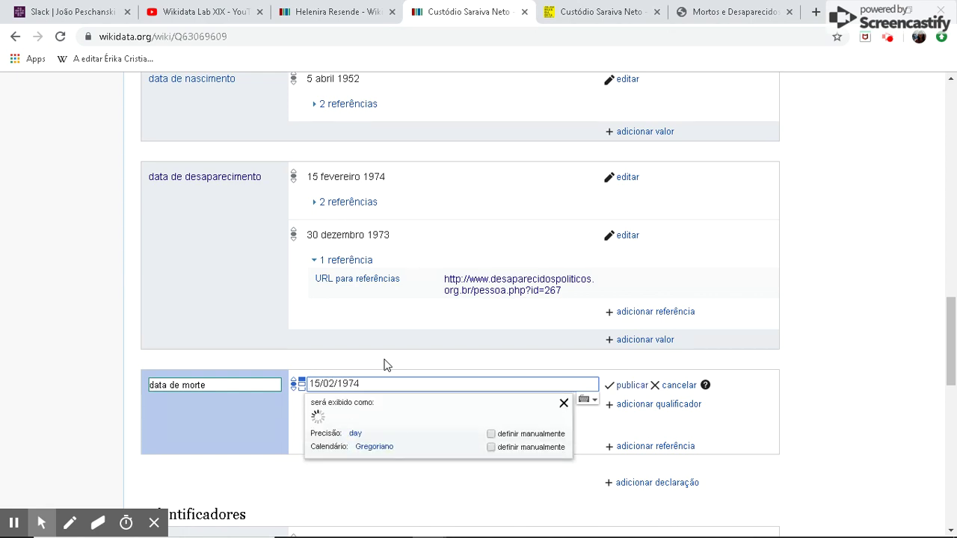
pyautogui.click(660, 448)
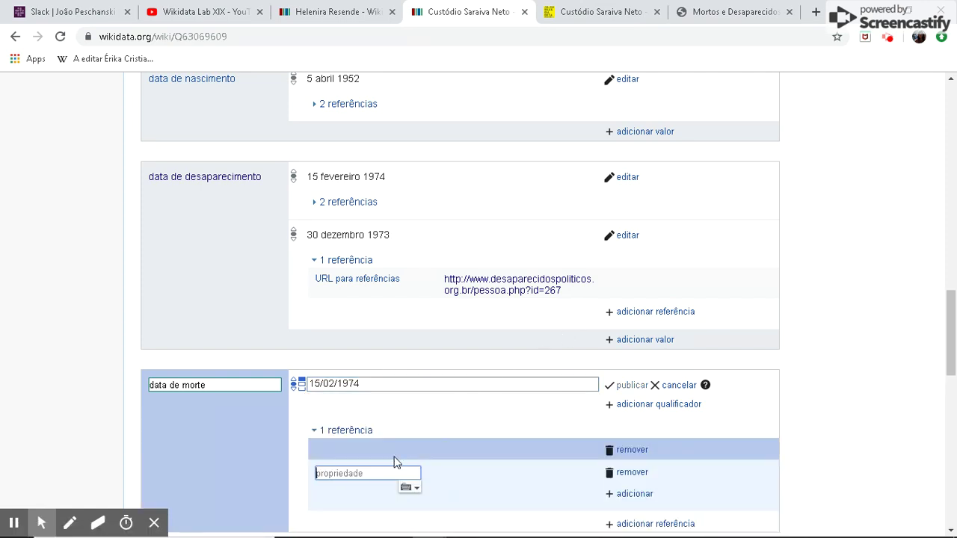
pyautogui.write('url')
pyautogui.click(429, 502)
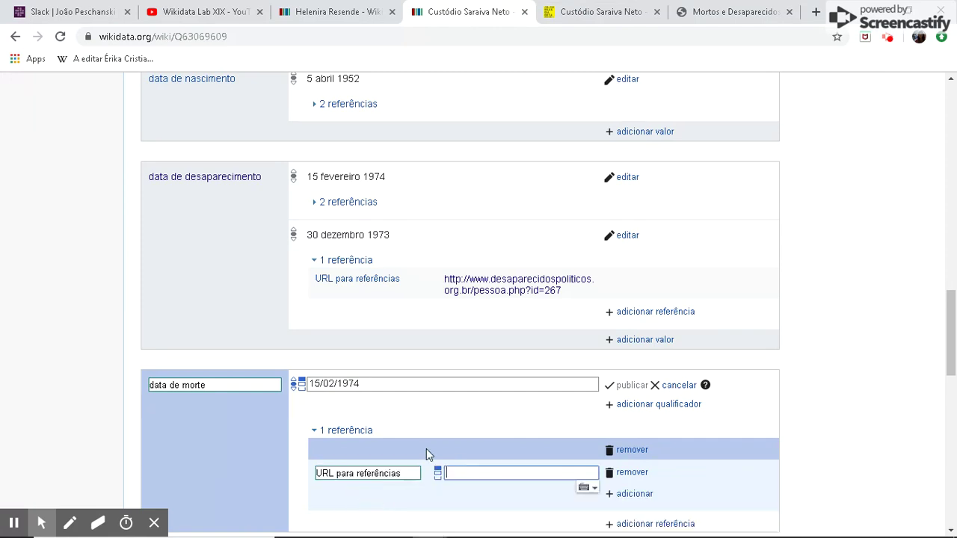
pyautogui.click(579, 12)
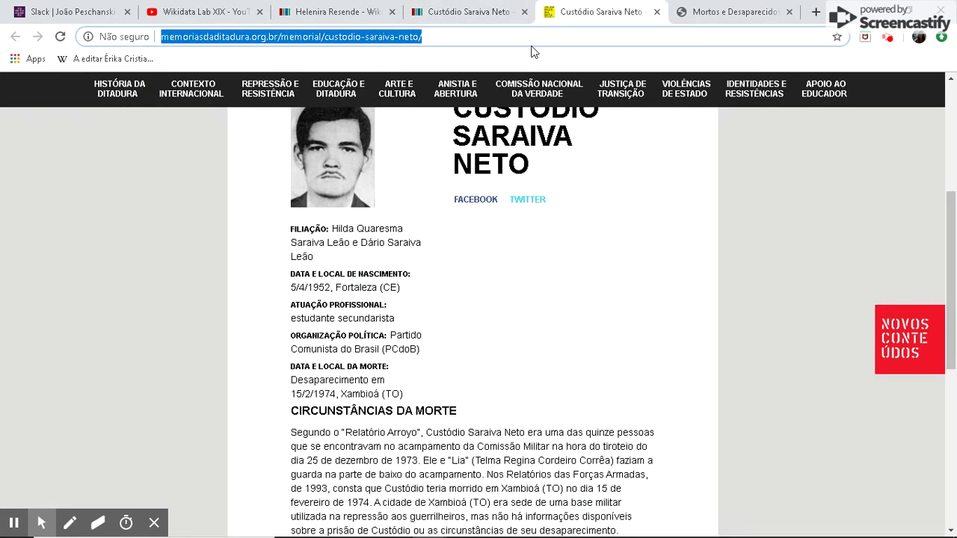
pyautogui.click(513, 9)
pyautogui.scroll(-1, 506, 314)
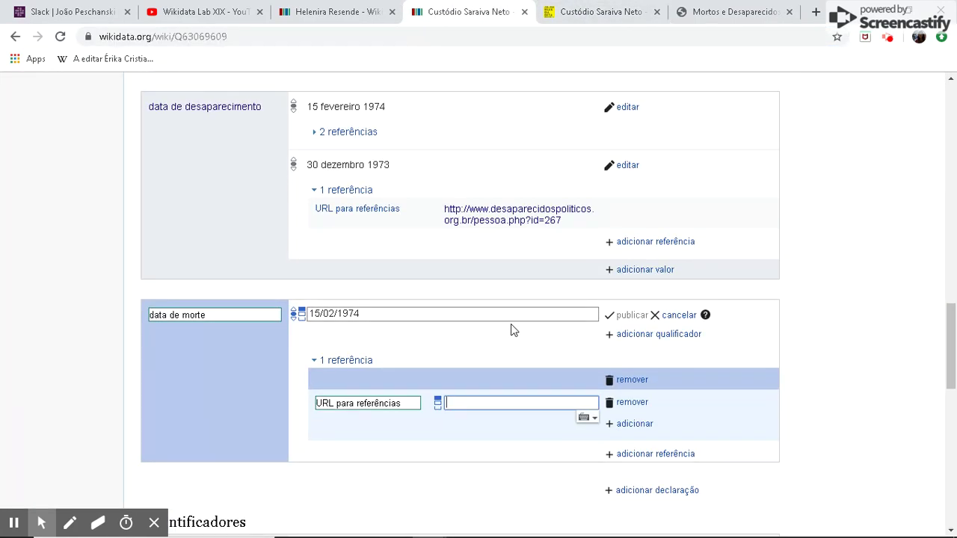
pyautogui.write('http://memoriasdaditadura.org.br/memorial/custodio-saraiva-neto/')
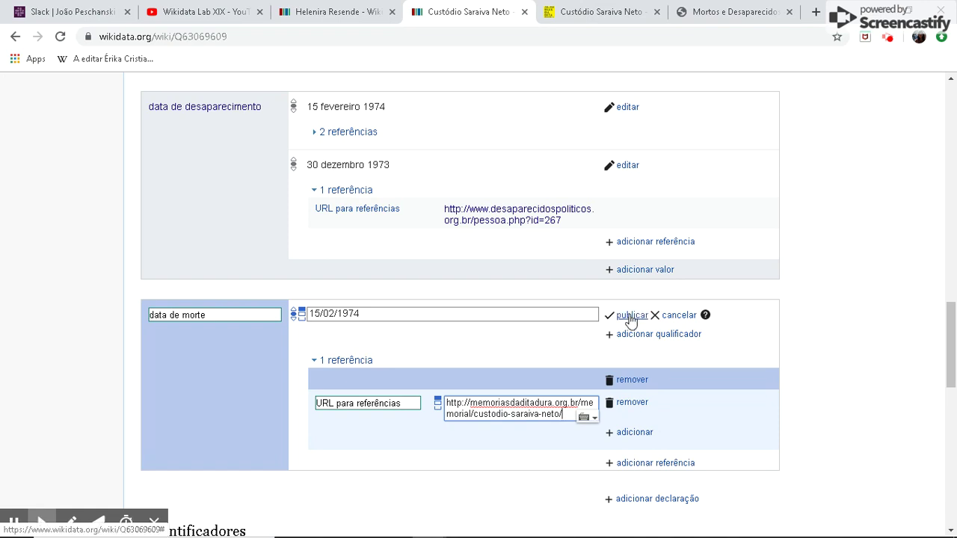
pyautogui.click(630, 316)
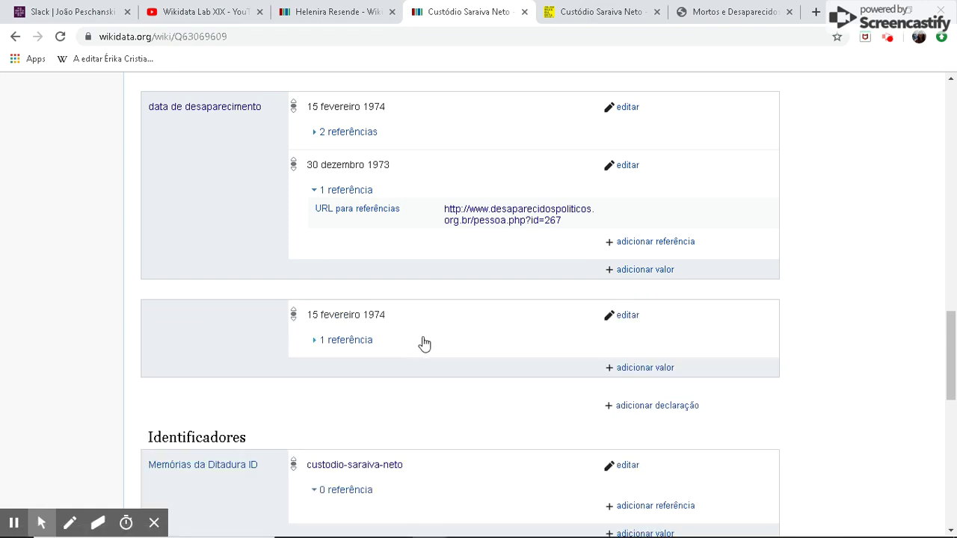
# Add a second value to the "data de morte" statement and set it to "valor desconhecido".
pyautogui.click(620, 367)
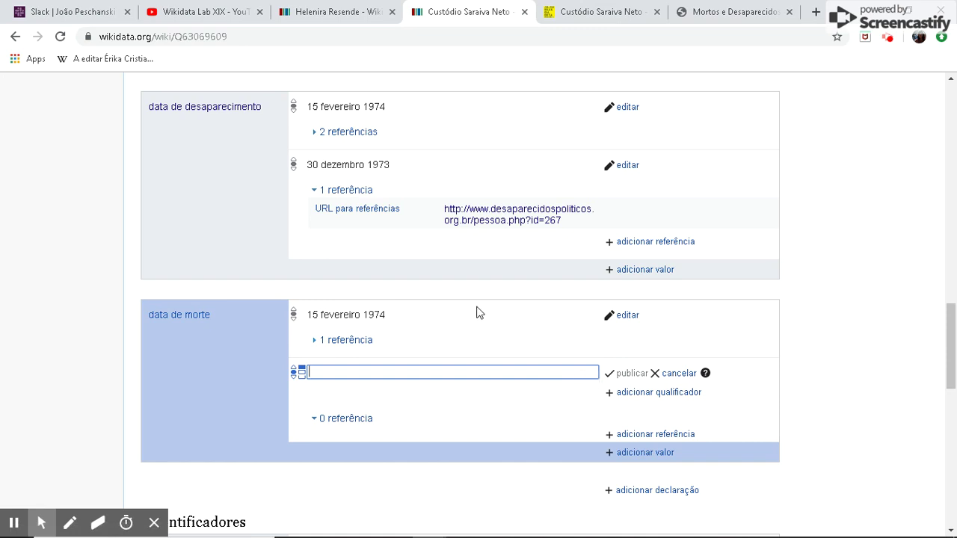
pyautogui.click(301, 372)
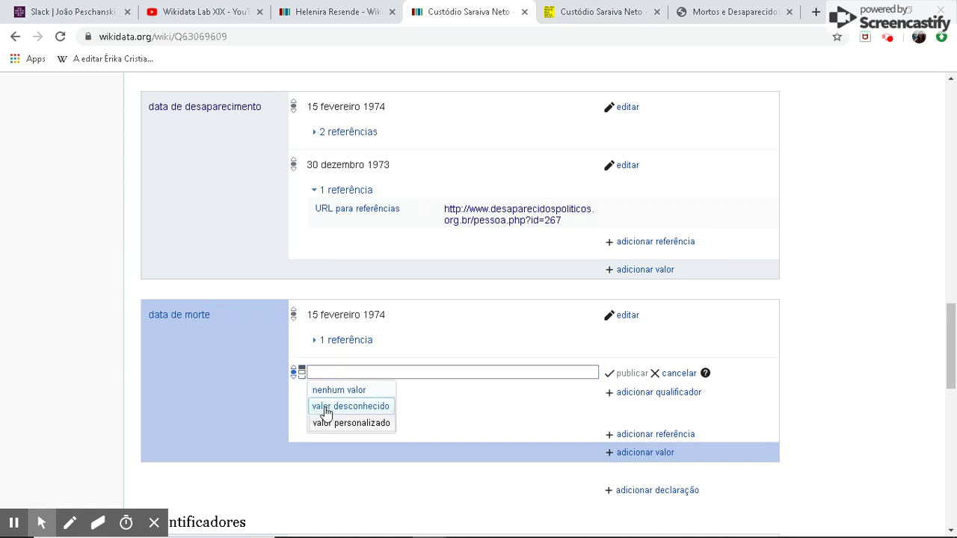
pyautogui.click(326, 411)
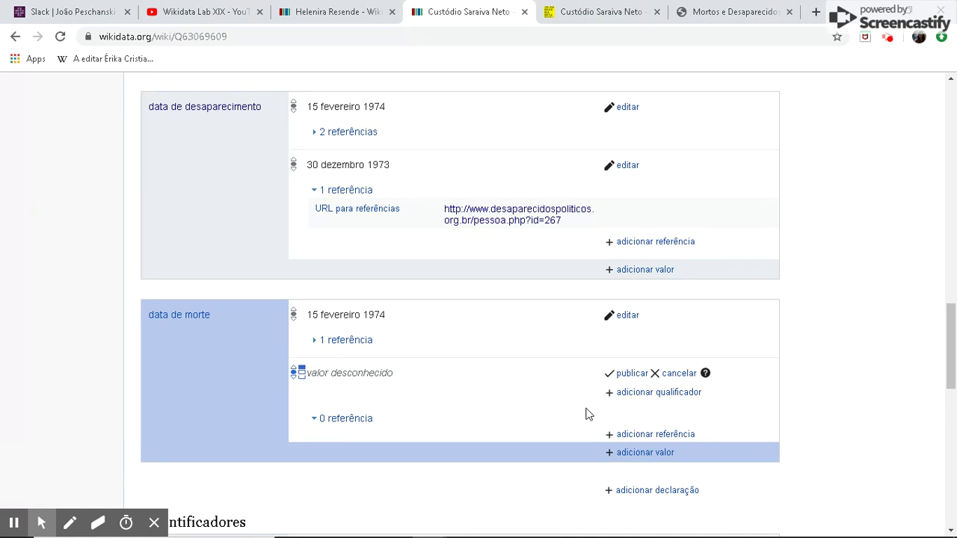
# Add a "data (limite inferior)" qualifier with the value 30/12/1973 to the unknown "data de morte" value.
pyautogui.click(669, 392)
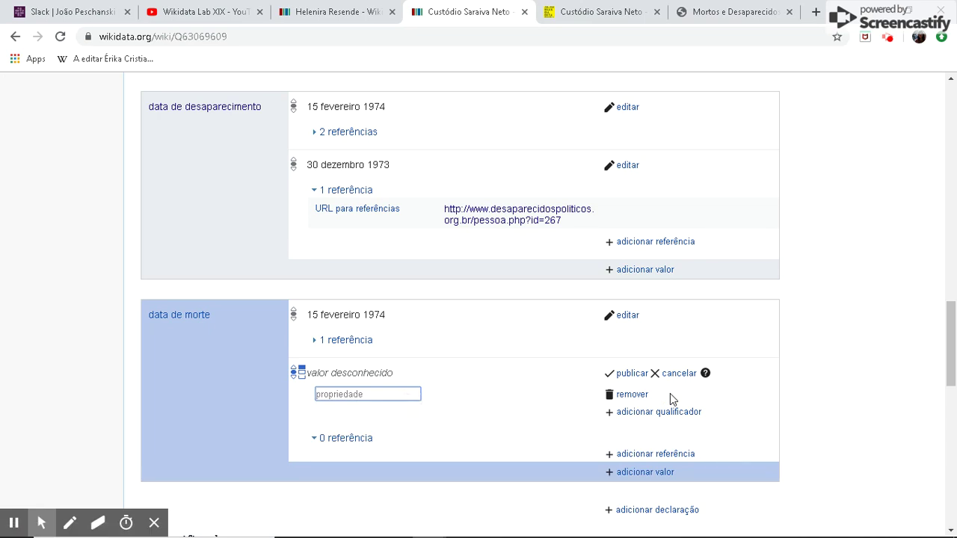
pyautogui.write('data')
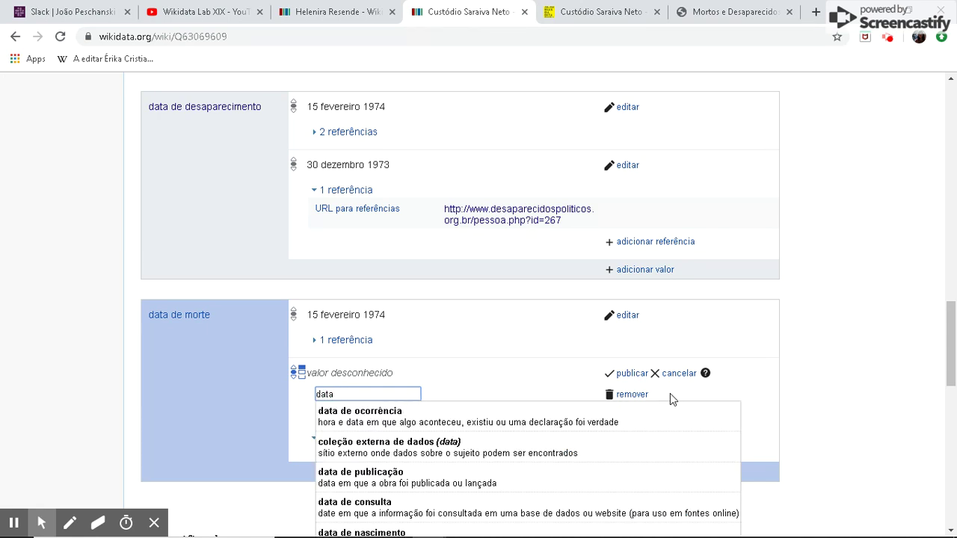
pyautogui.write(' limi')
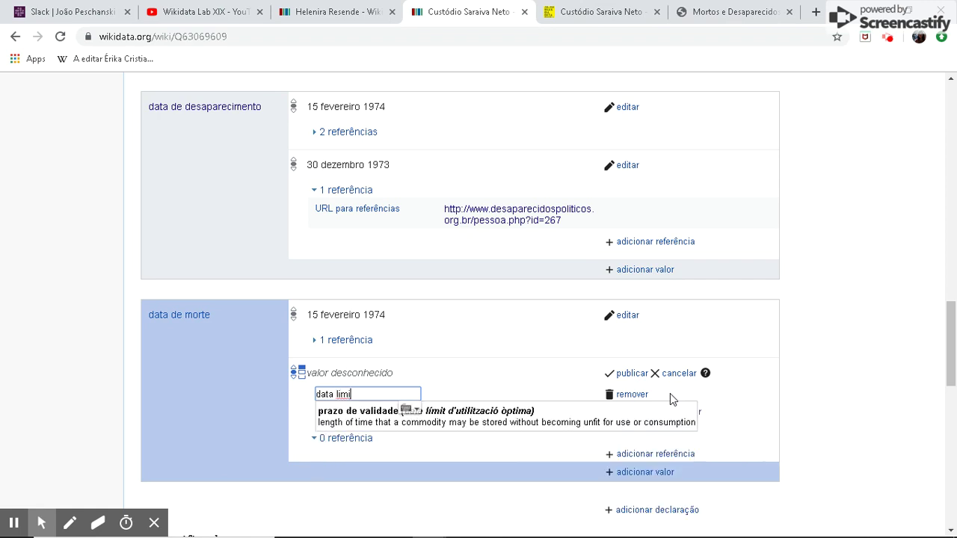
pyautogui.write('(lim')
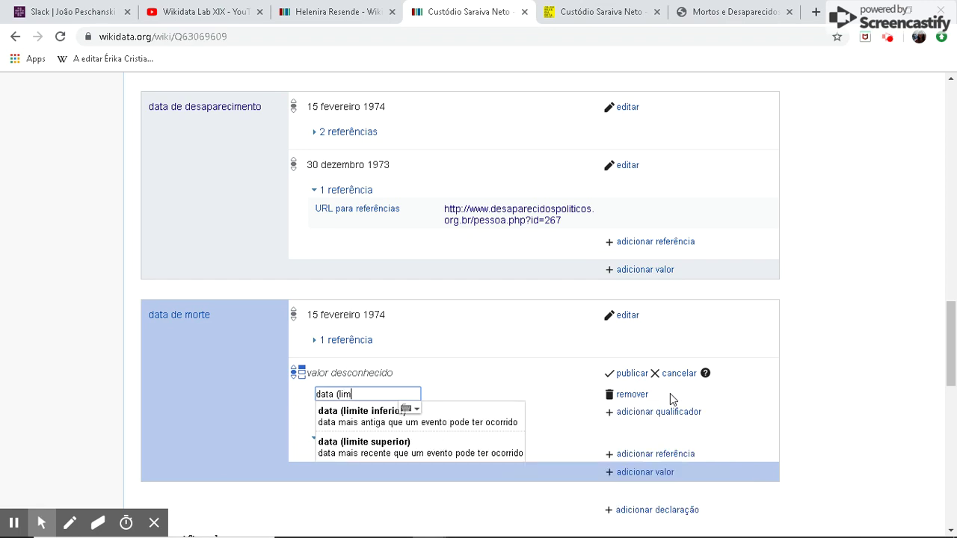
pyautogui.click(479, 412)
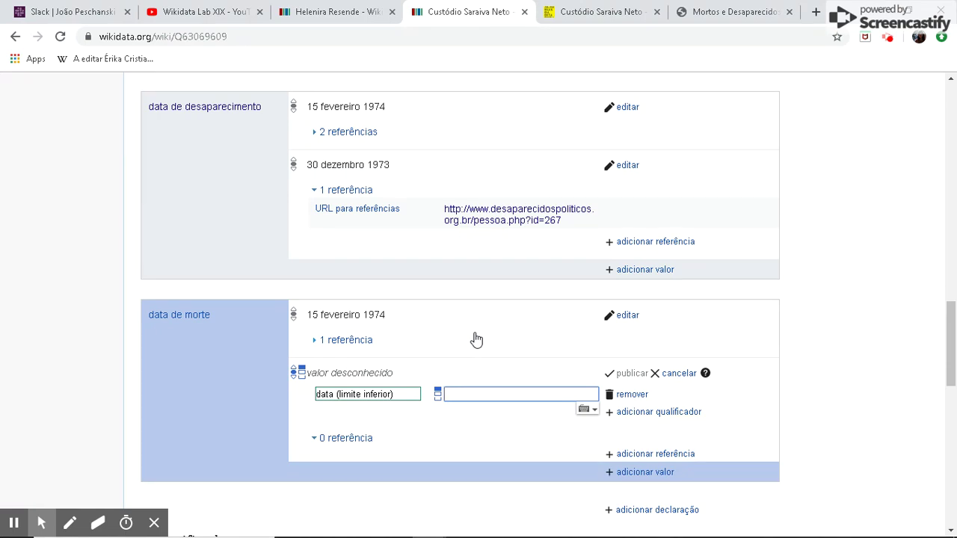
pyautogui.write('3')
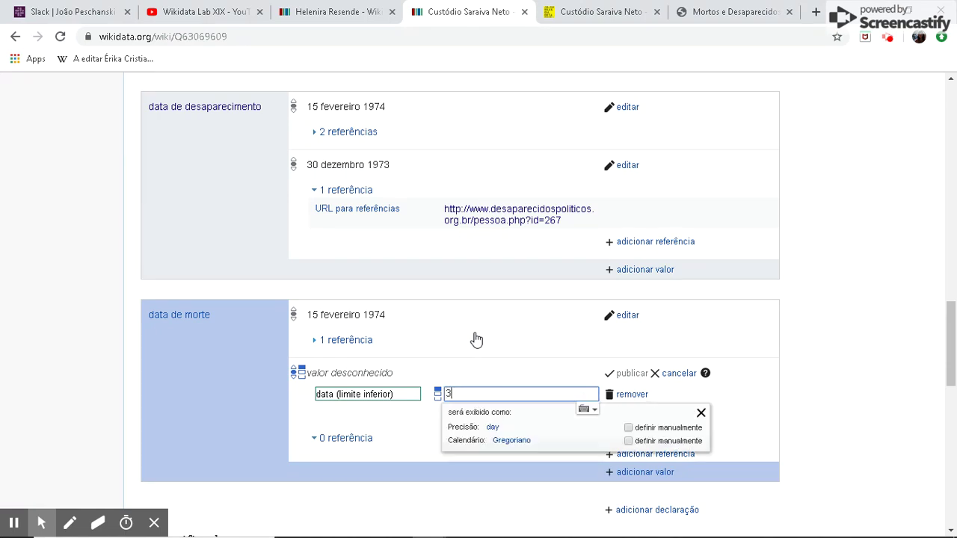
pyautogui.write('0/12/1')
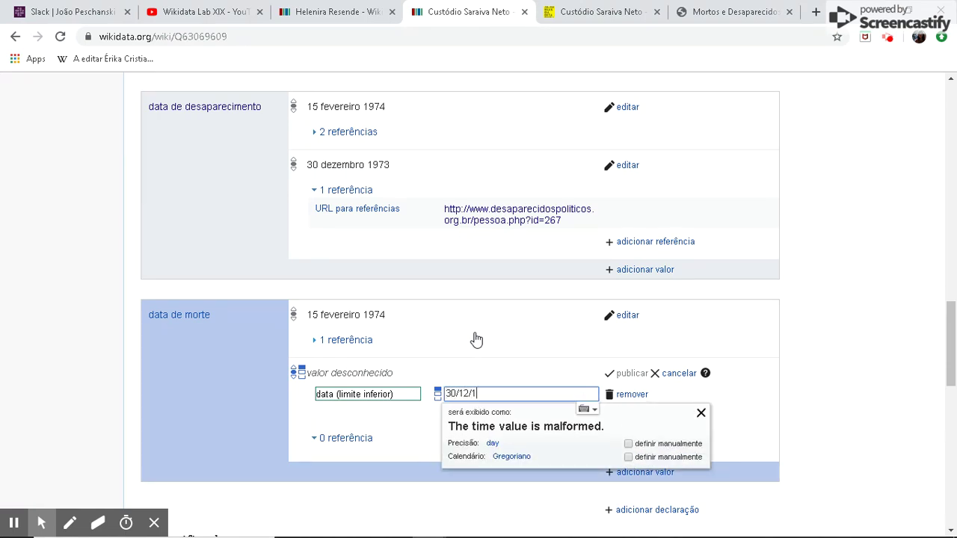
pyautogui.write('973')
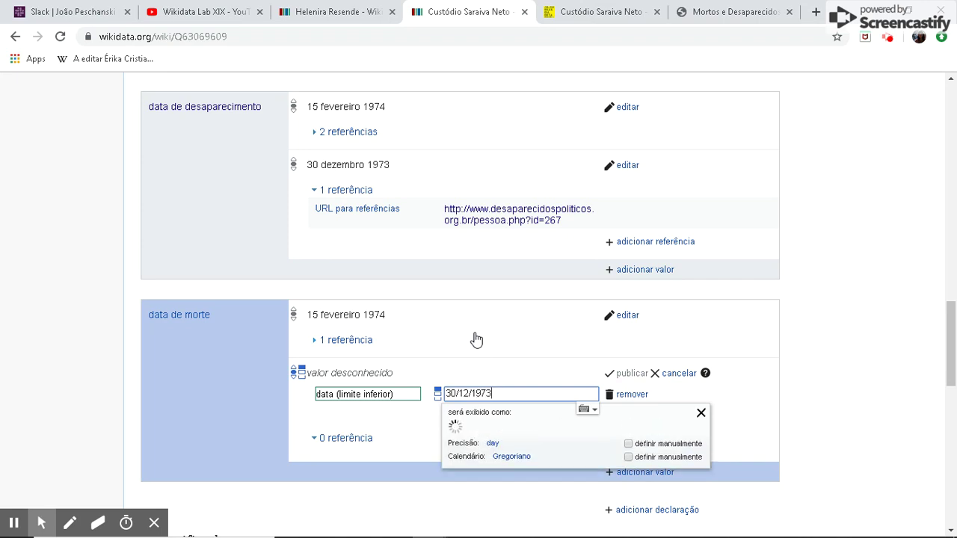
pyautogui.click(720, 401)
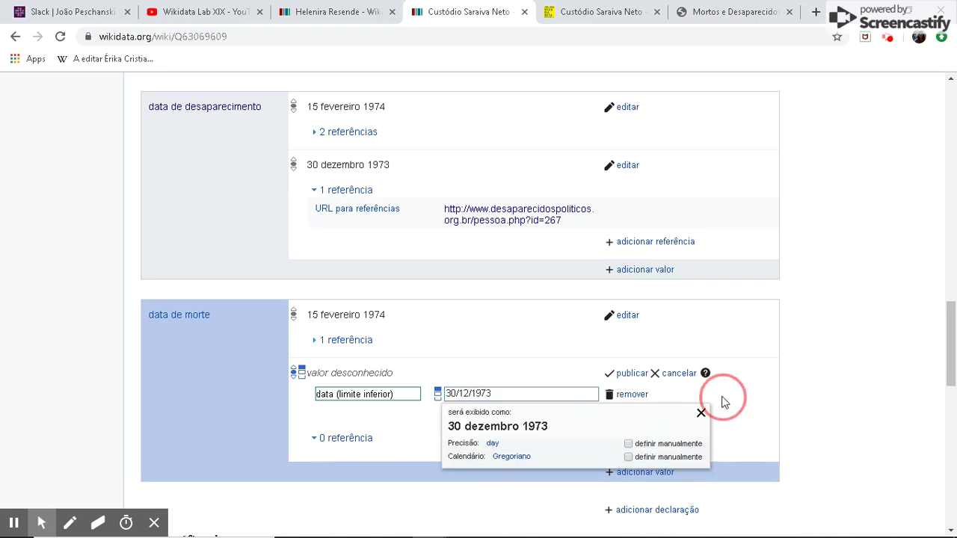
pyautogui.click(629, 454)
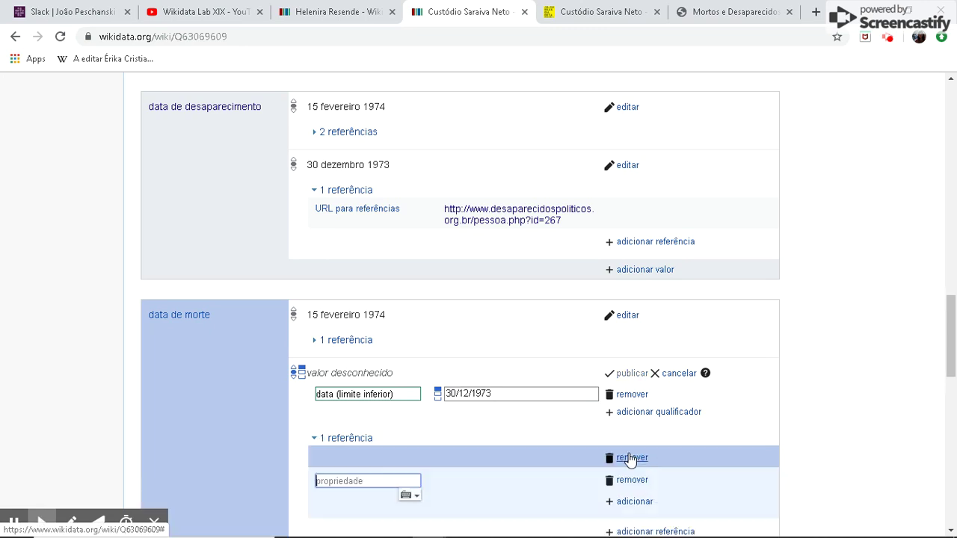
pyautogui.write('url')
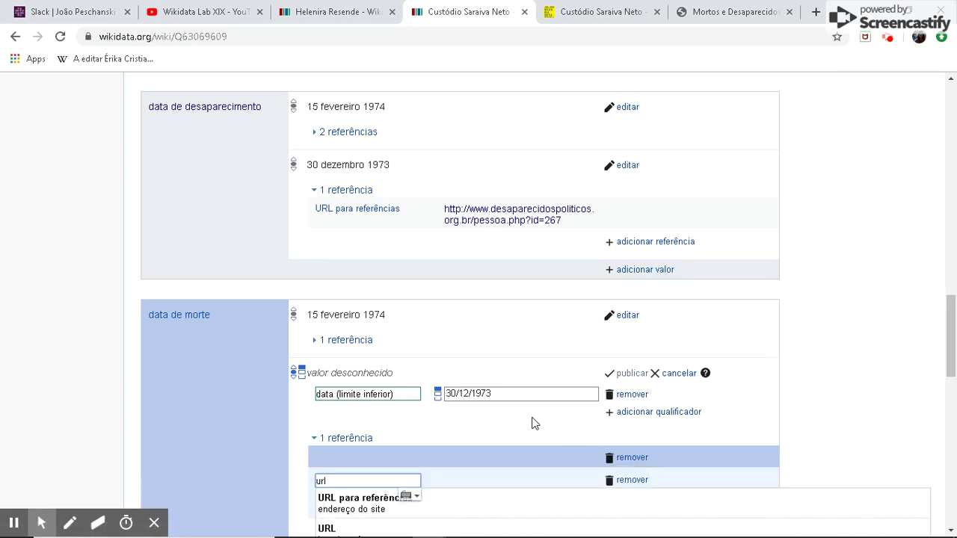
pyautogui.scroll(-1, 356, 408)
pyautogui.click(362, 425)
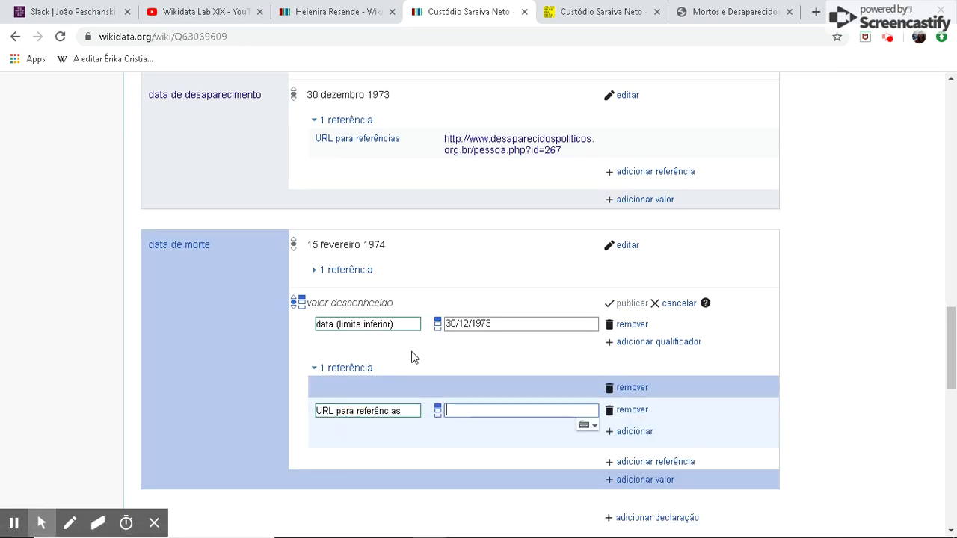
pyautogui.click(729, 12)
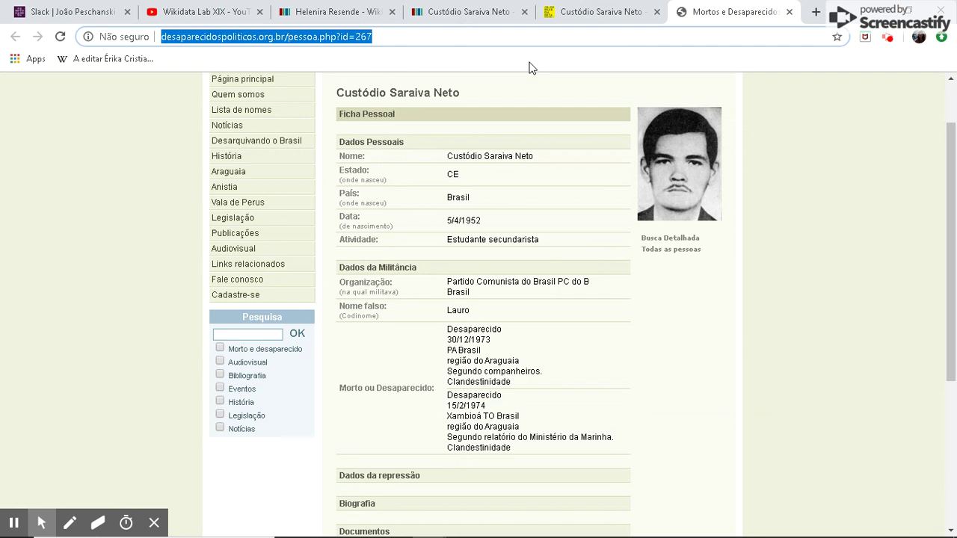
pyautogui.click(467, 12)
pyautogui.write('http://www.desaparecidospoliticos.org.br/pessoa.php?id=267')
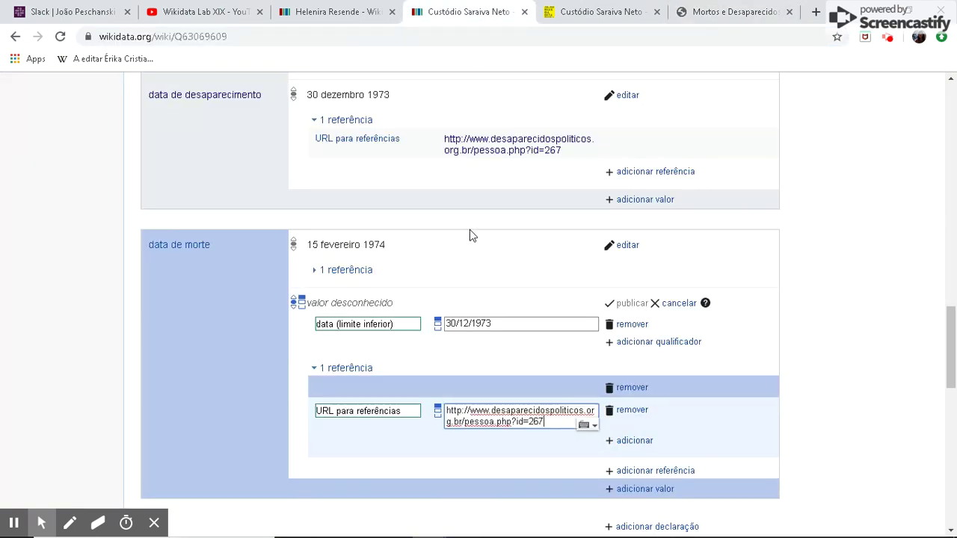
pyautogui.click(619, 305)
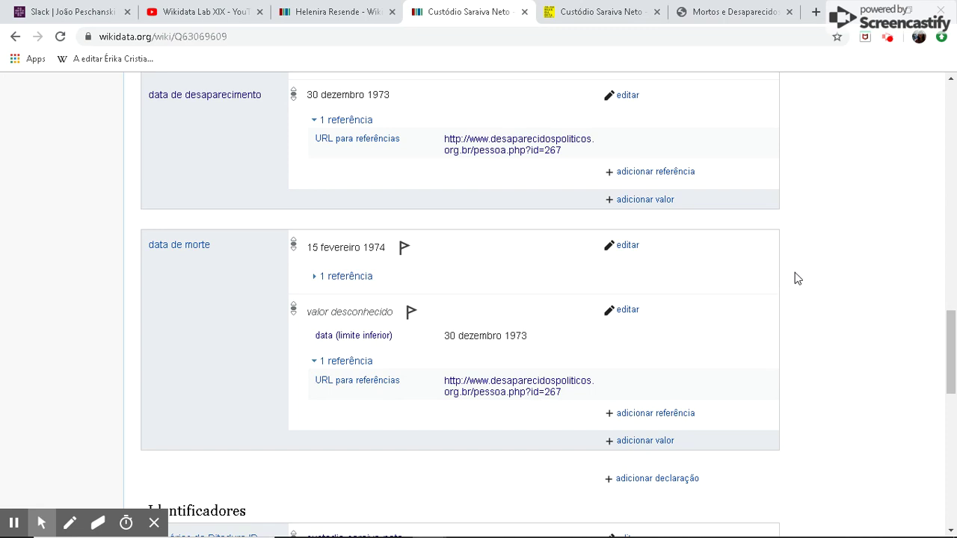
pyautogui.scroll(15, 797, 278)
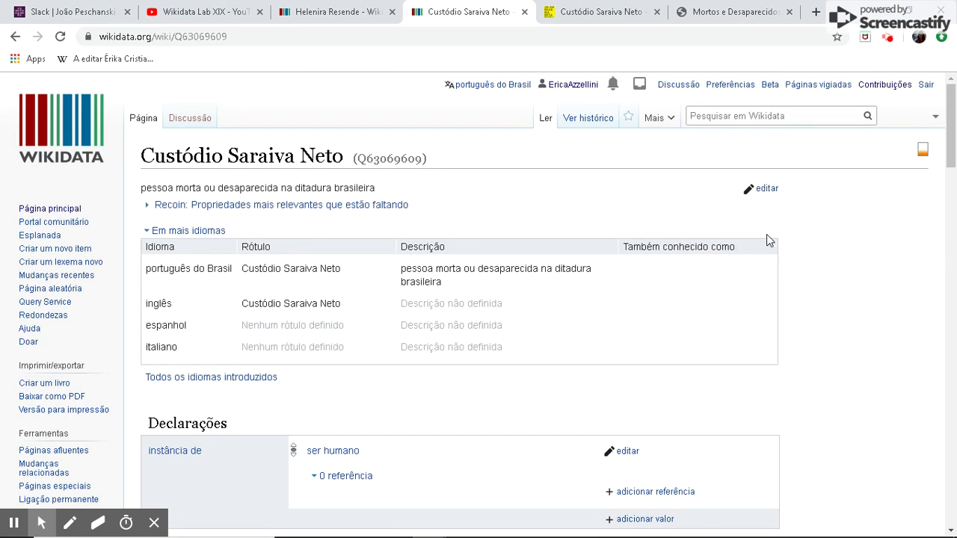
pyautogui.click(887, 39)
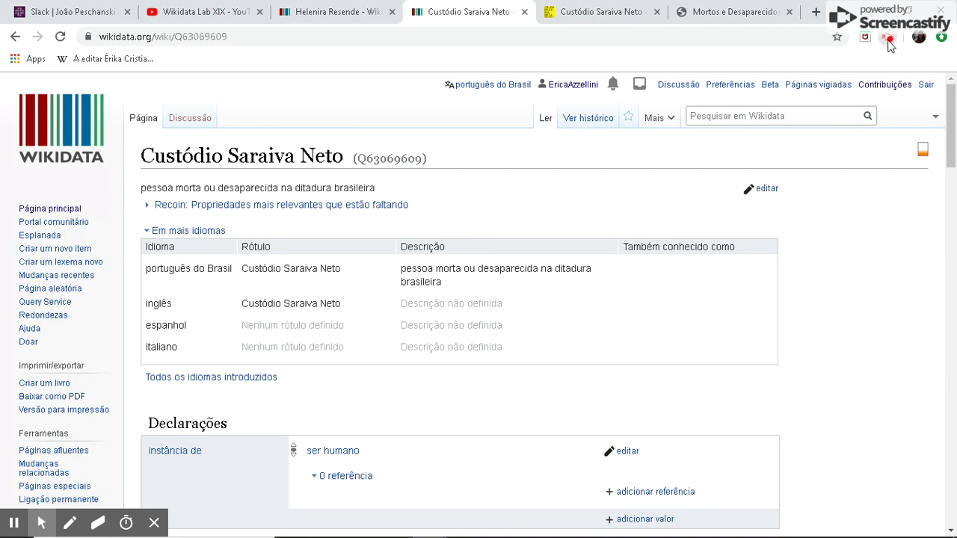